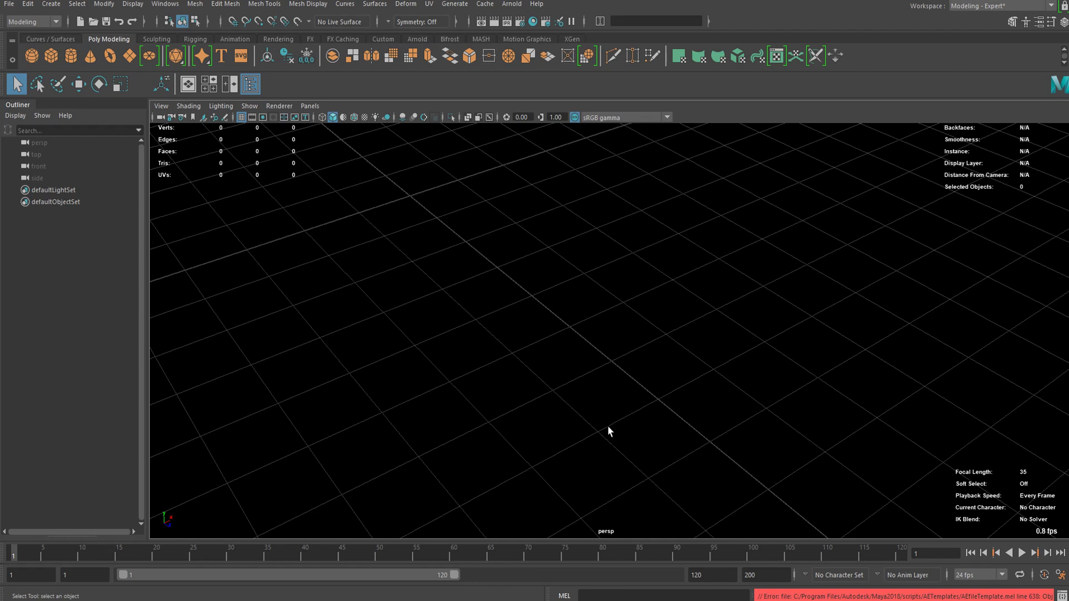
Step: Create a polygon plane, scaled up uniformly about 24 times and raised slightly above the grid
left_click(131, 62)
key("w")
key("f")
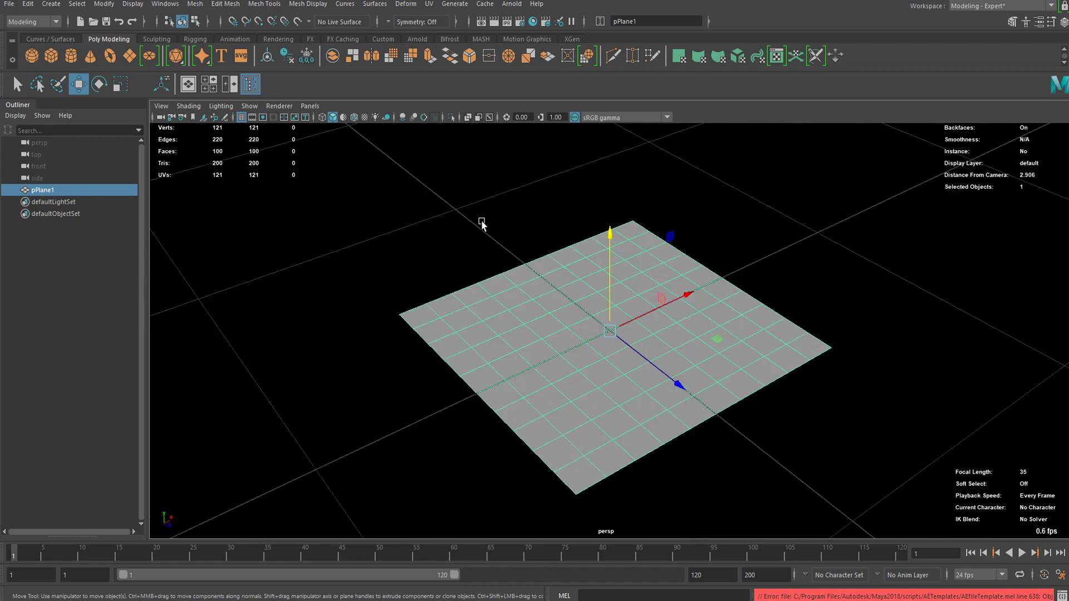
scroll(592, 262, "down", 5)
scroll(609, 289, "down", 5)
left_click_drag(611, 291, 582, 238)
key("r")
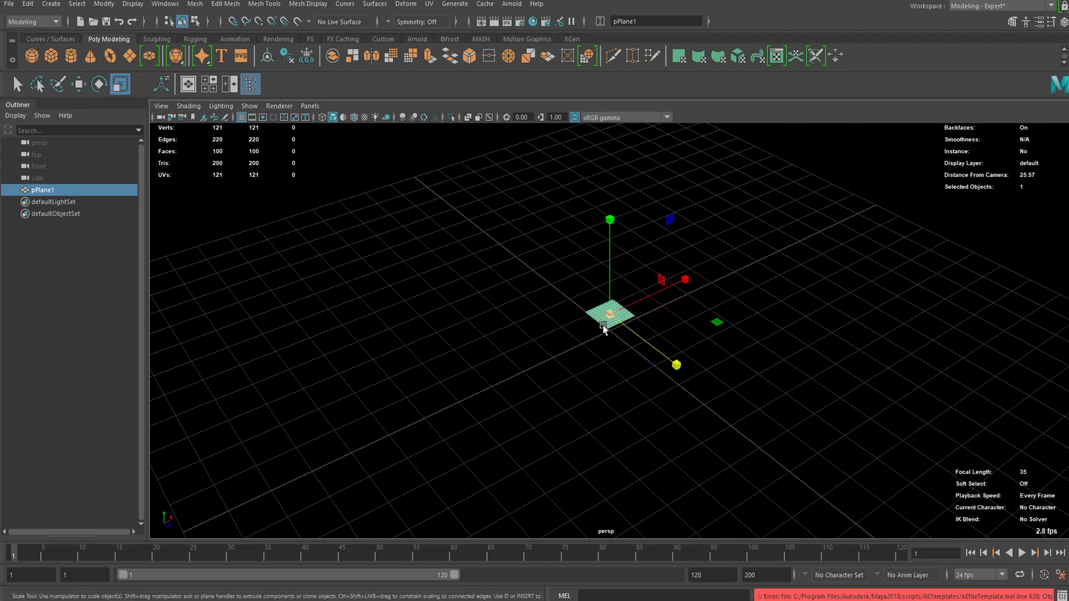
left_click_drag(607, 319, 661, 336)
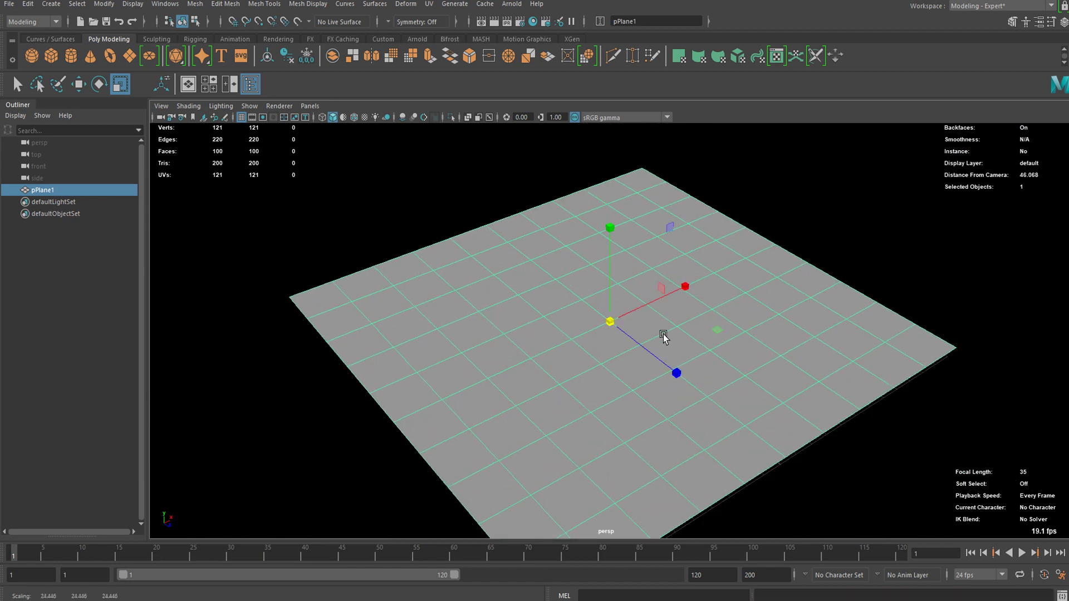
key("w")
left_click_drag(609, 287, 611, 282)
Step: Set the plane's width and height subdivisions to 50 each
scroll(624, 329, "up", 5)
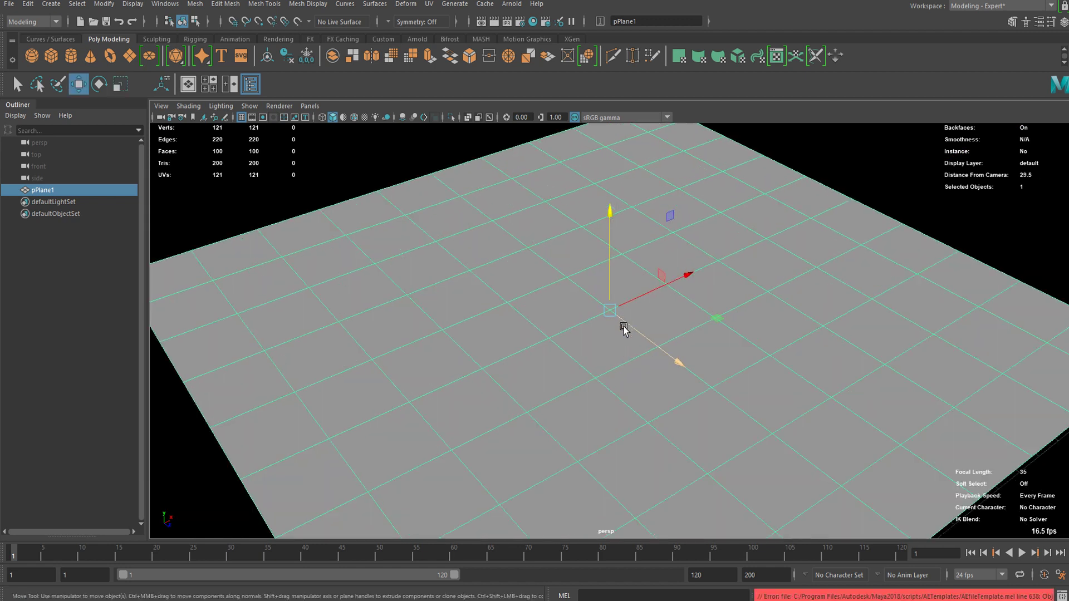
left_click_drag(623, 329, 491, 272, "alt")
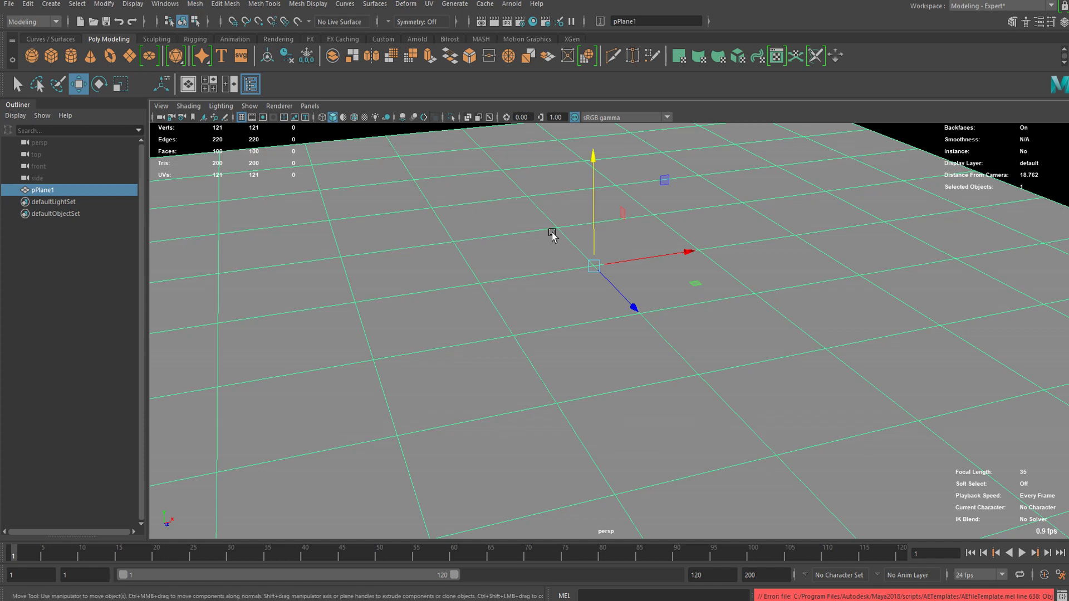
key("t")
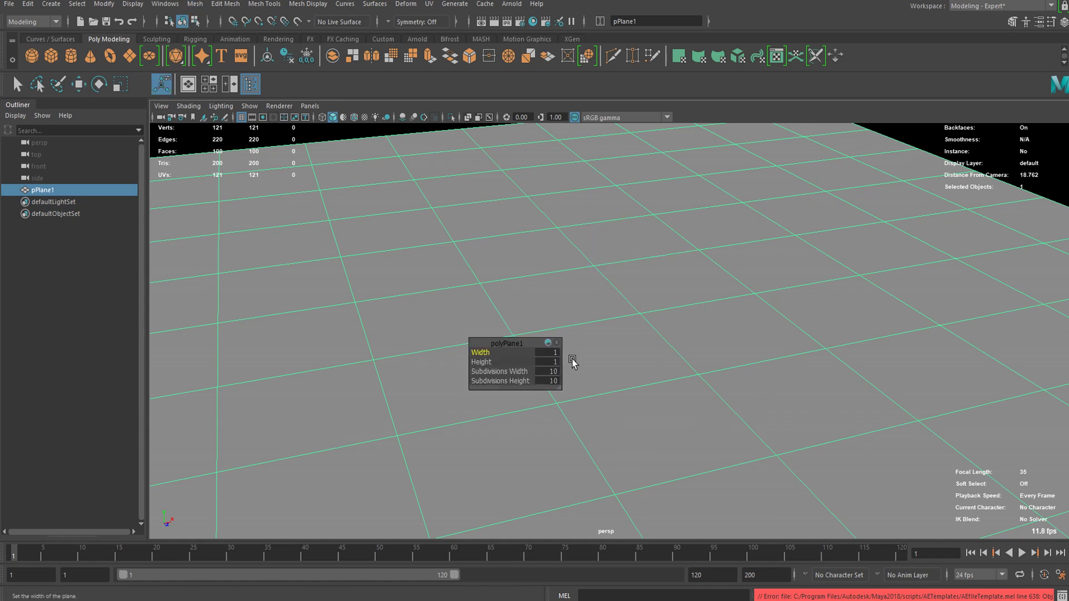
left_click(554, 372)
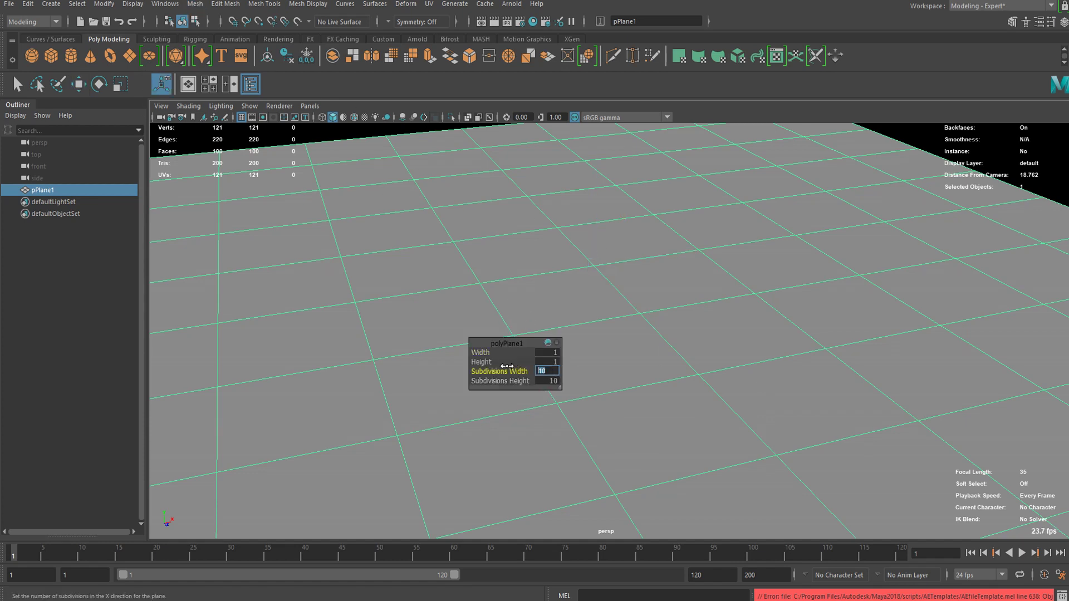
left_click_drag(507, 367, 718, 365)
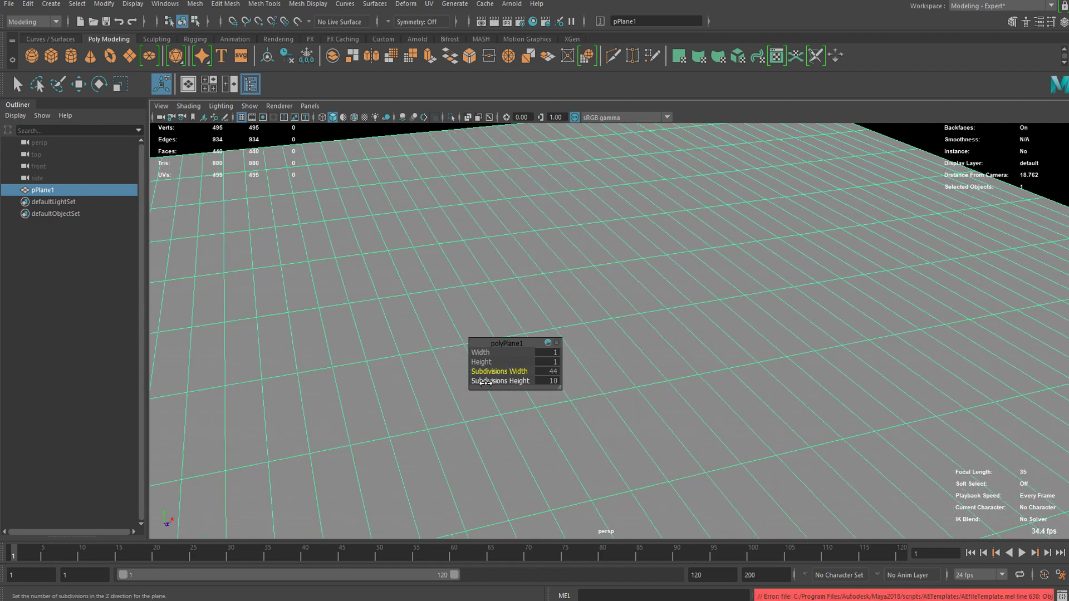
left_click_drag(486, 382, 779, 355)
left_click_drag(506, 370, 568, 362)
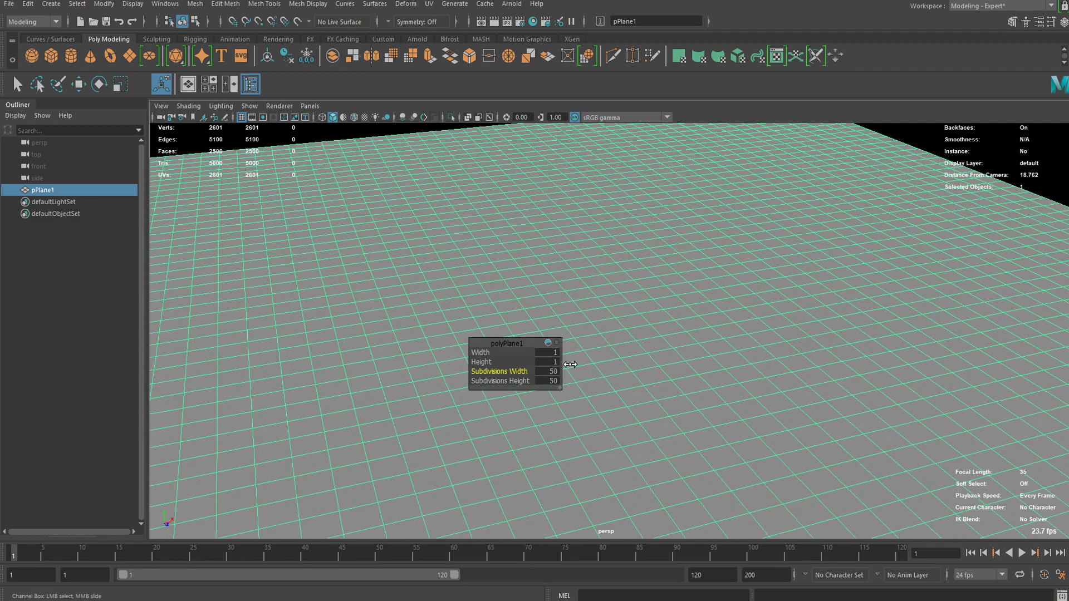
scroll(556, 269, "down", 1)
scroll(521, 245, "up", 2)
key("q")
Step: Reduce the plane's mesh using the Percentage reduction method
scroll(513, 268, "down", 3)
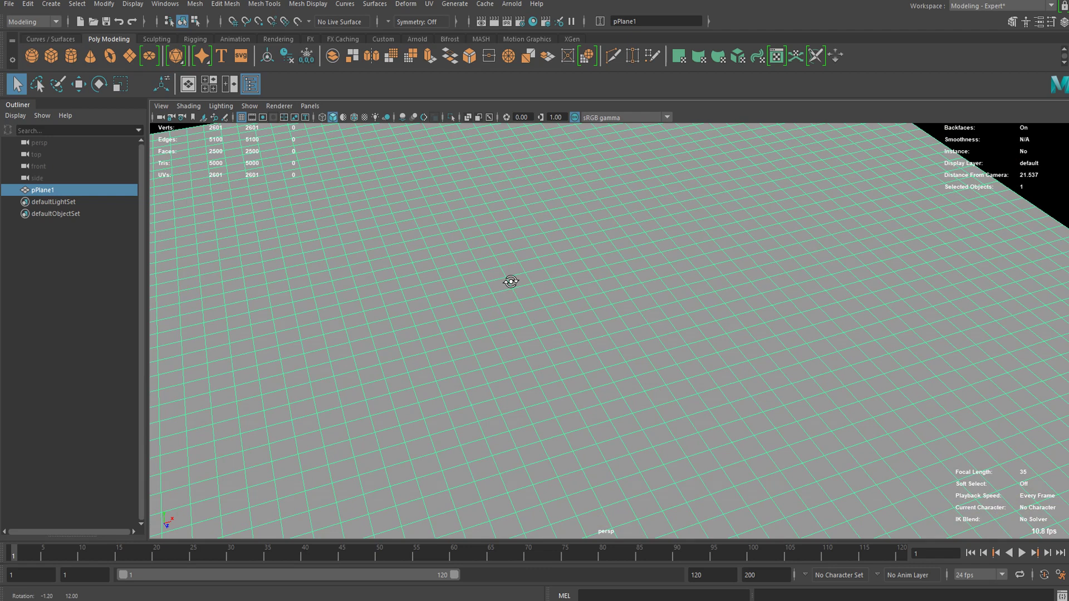
left_click(201, 3)
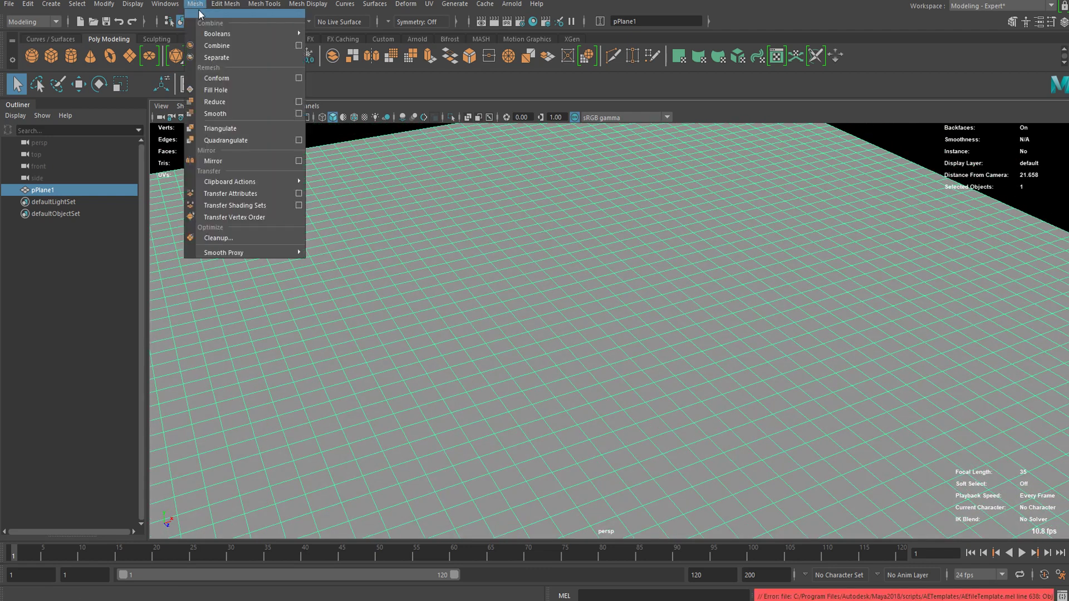
left_click(298, 102)
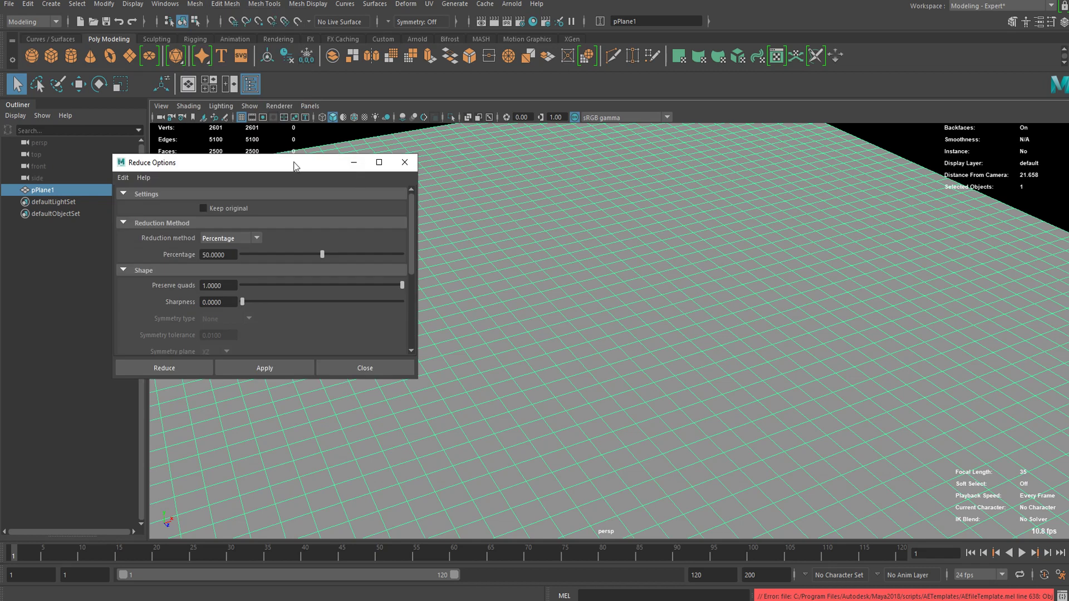
left_click_drag(295, 166, 346, 104)
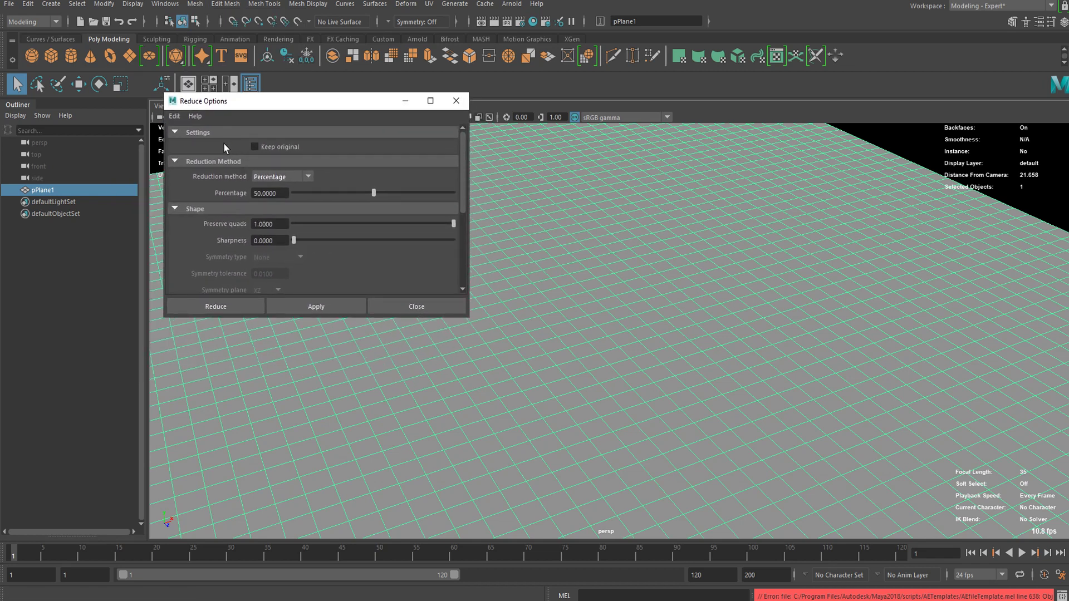
left_click_drag(240, 100, 247, 76)
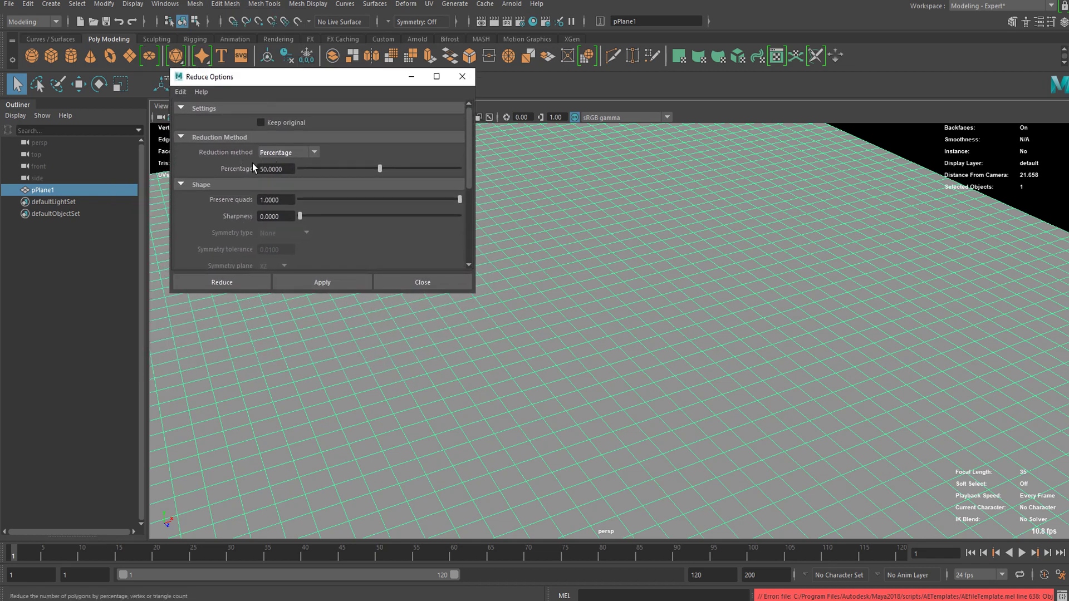
left_click(285, 153)
left_click(275, 164)
left_click(242, 283)
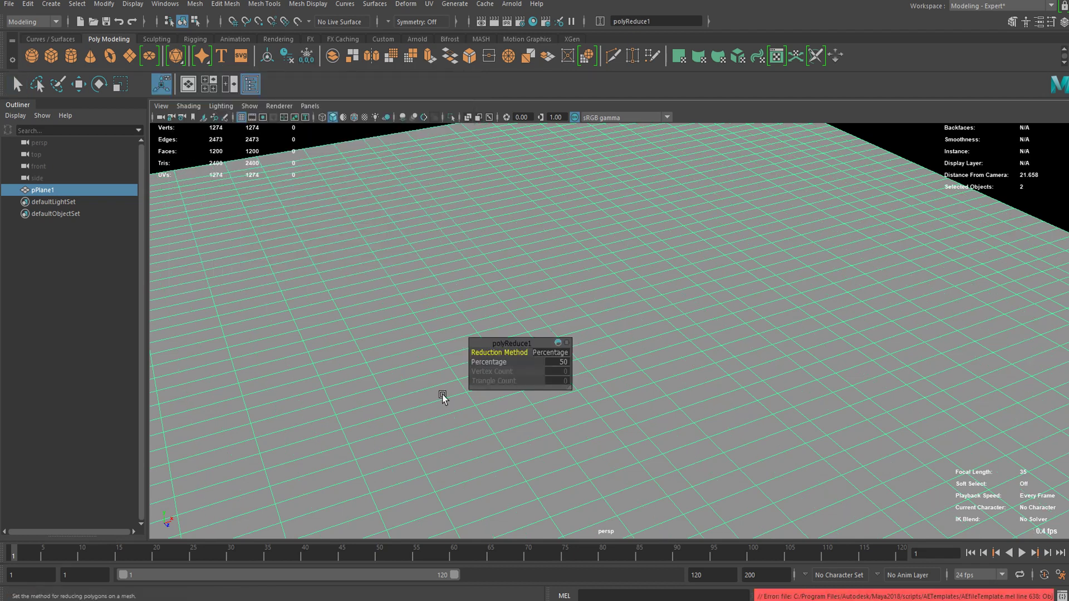
Step: Set the mesh reduction percentage to 60
left_click(557, 362)
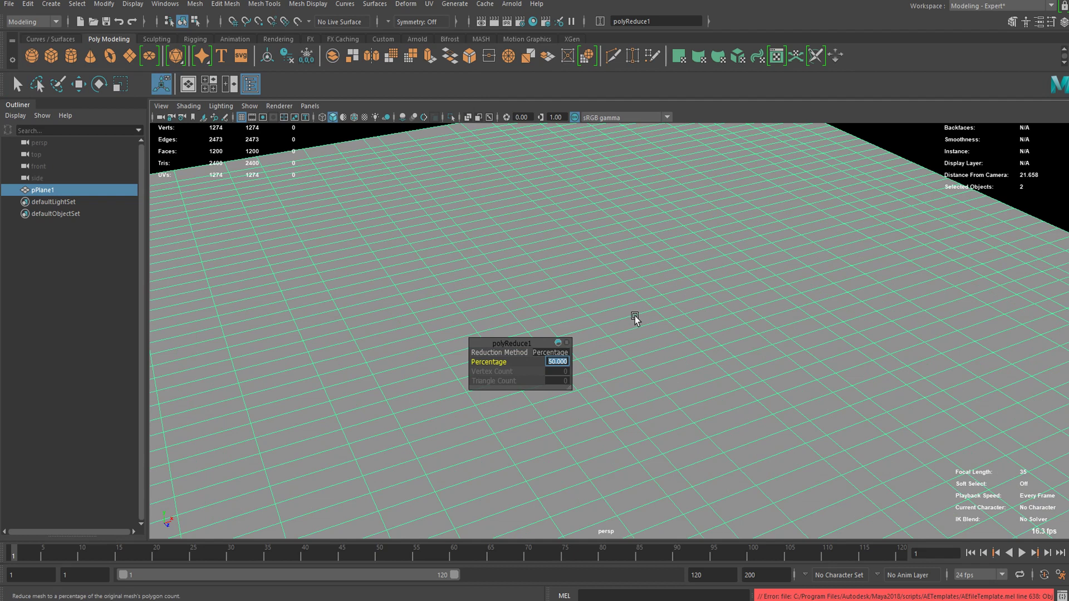
type("60")
key("Return")
scroll(637, 318, "down", 4)
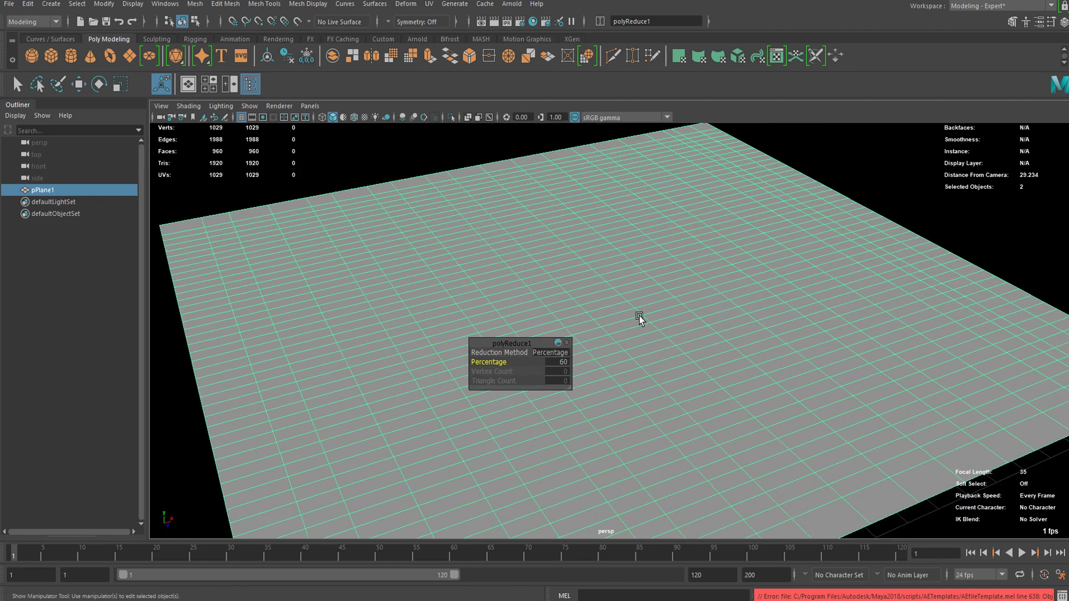
left_click_drag(628, 358, 590, 395, "alt")
key("q")
Step: Scale the reduced plane narrower along the X axis
scroll(475, 231, "up", 2)
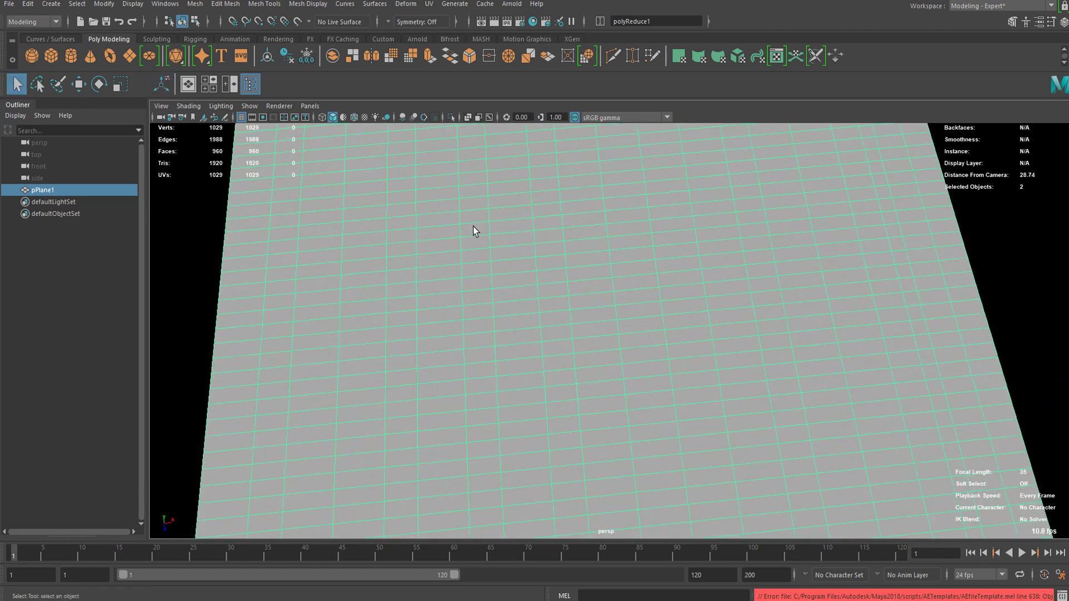
scroll(488, 229, "down", 2)
key("w")
key("r")
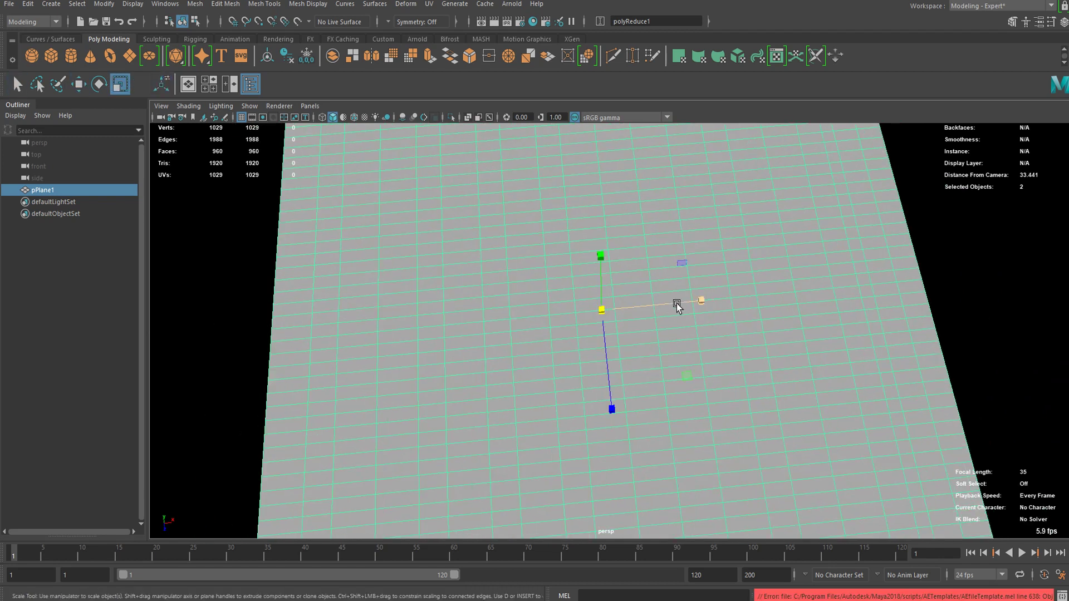
left_click_drag(676, 304, 548, 264)
Step: Shift lengthwise edge loops near the middle of the plane slightly sideways along X and return to object mode
scroll(584, 344, "up", 5)
right_click_drag(547, 264, 545, 311)
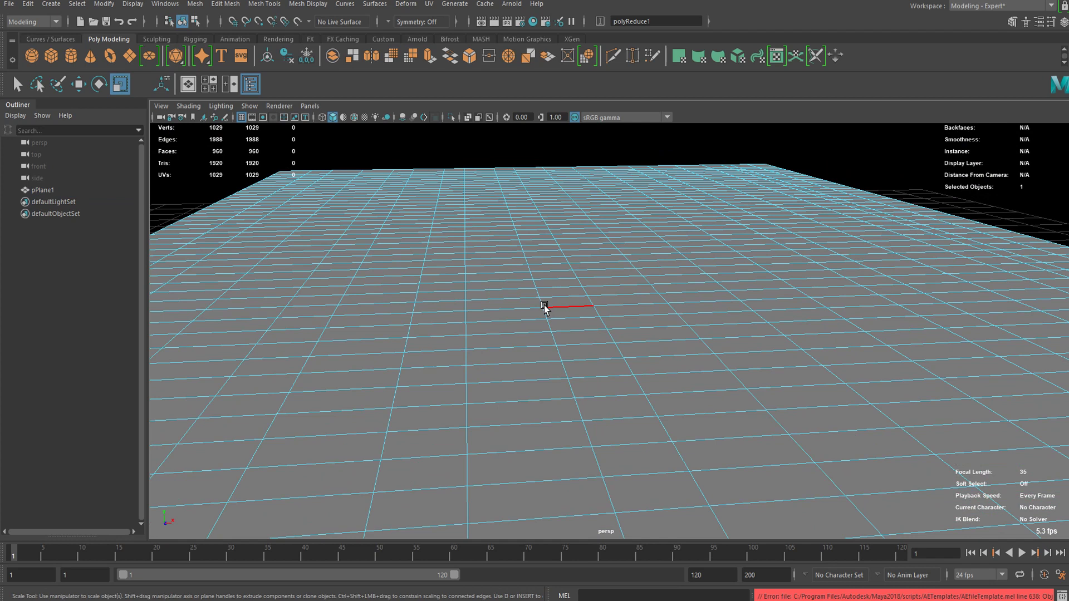
double_click(544, 316)
key("w")
left_click_drag(574, 247, 565, 245)
double_click(409, 322)
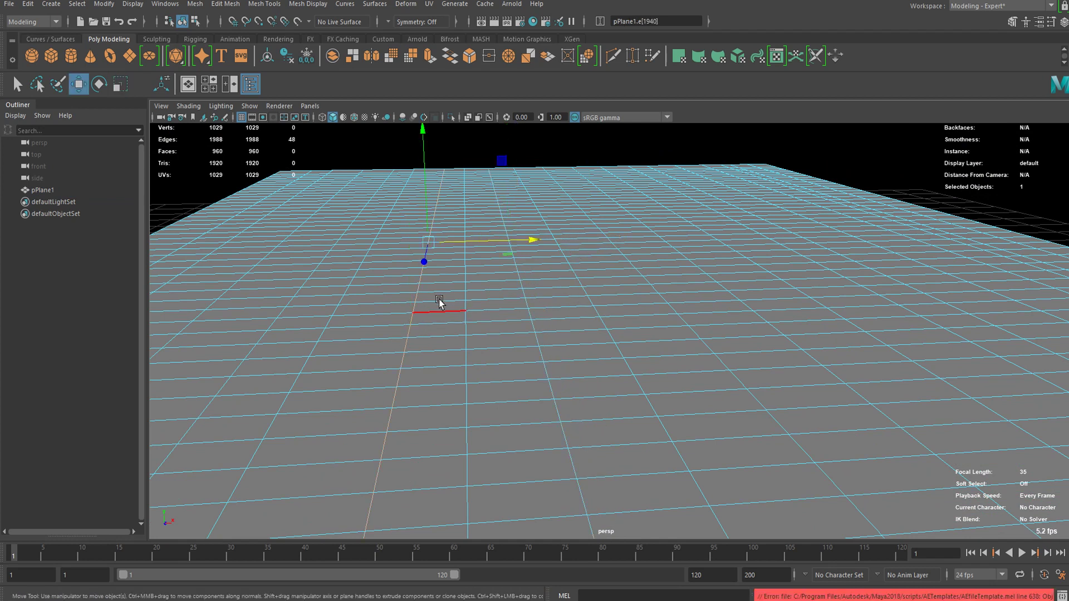
key("q")
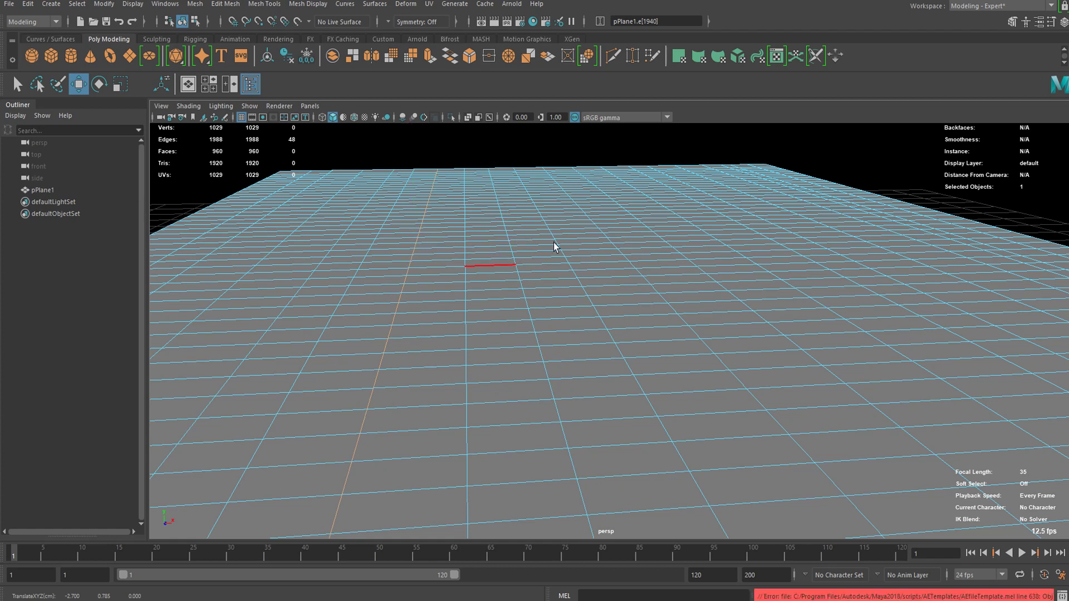
left_click_drag(556, 246, 545, 319, "alt")
right_click_drag(585, 226, 654, 152)
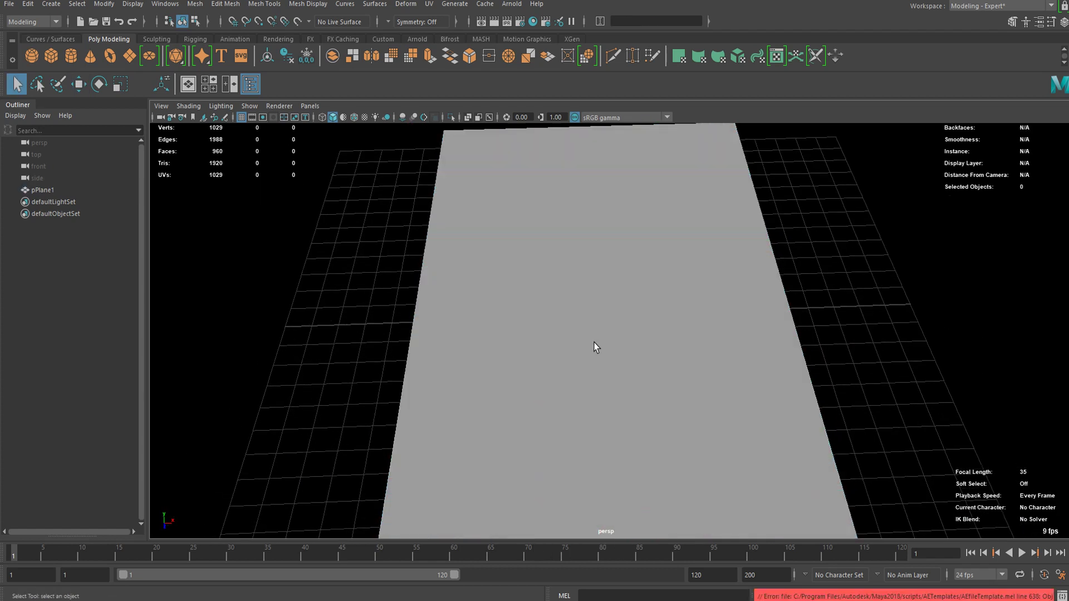
left_click(407, 6)
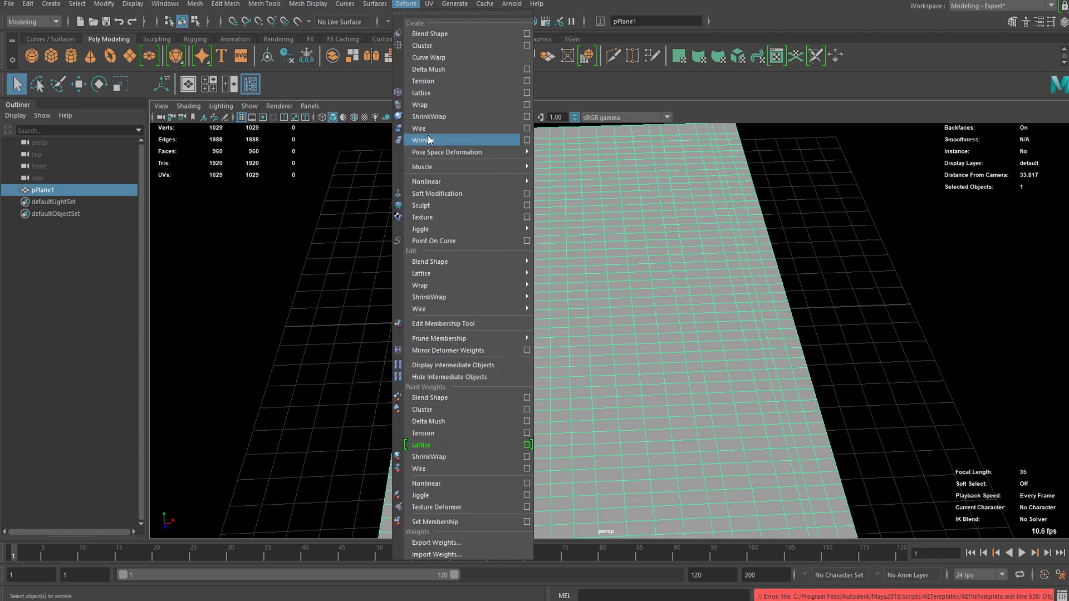
mouse_move(480, 182)
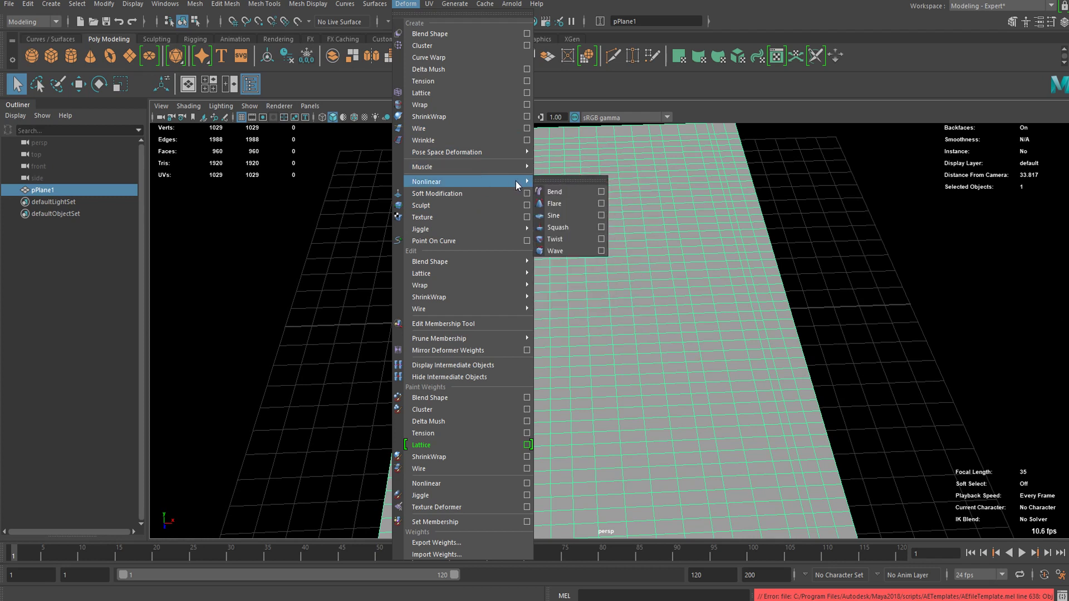
left_click(841, 225)
Step: Select every face of the plane in face mode
scroll(579, 306, "up", 6)
left_click_drag(532, 343, 496, 315, "alt")
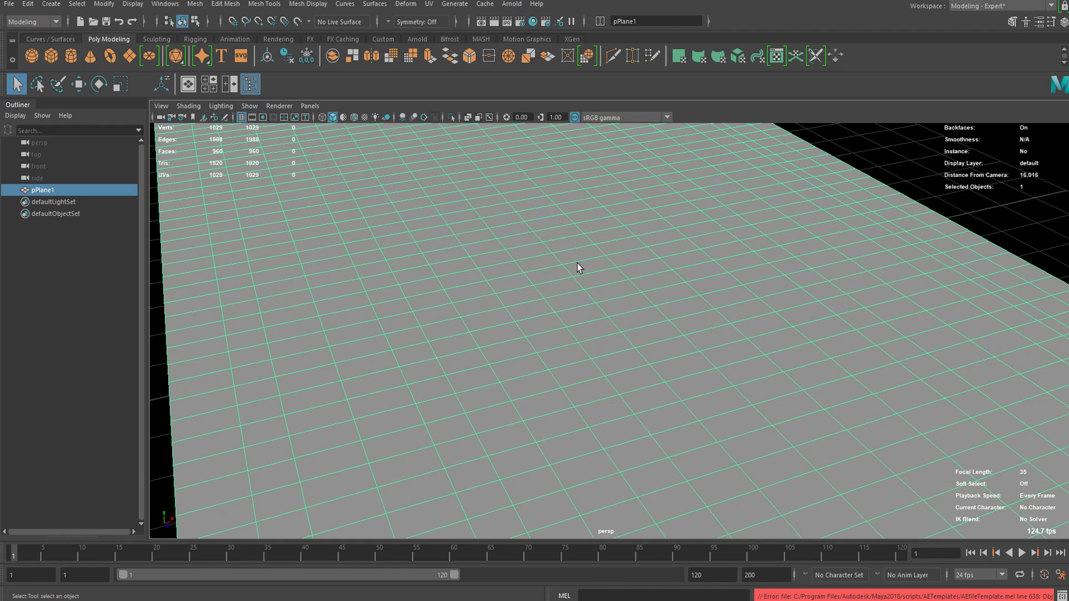
scroll(608, 252, "up", 2)
left_click_drag(559, 250, 534, 228, "alt")
right_click(525, 220)
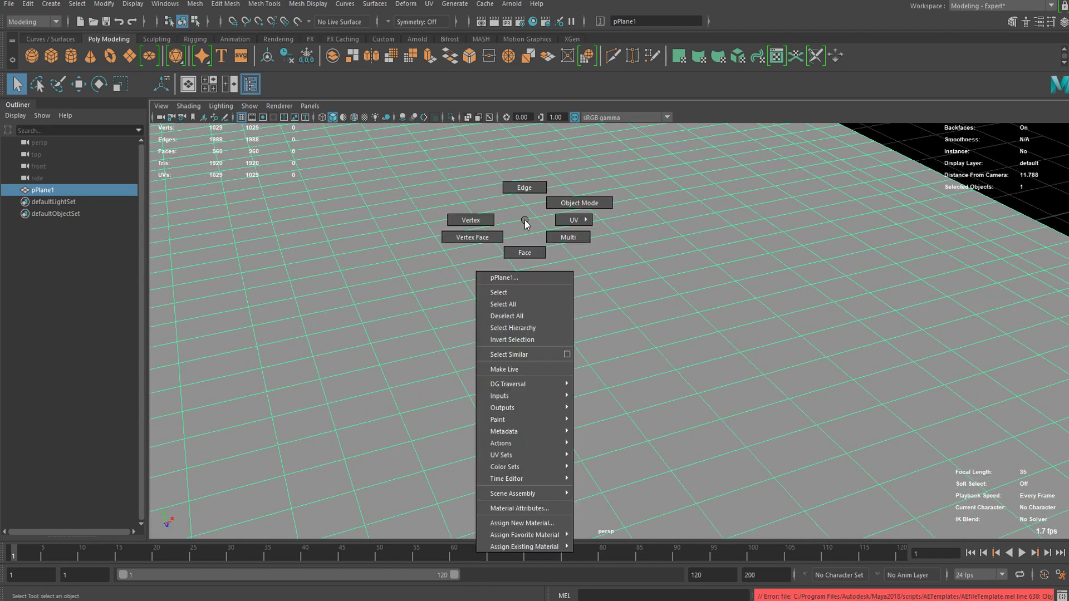
right_click_drag(524, 242, 524, 252)
double_click(519, 236)
Step: Extrude the selected faces individually, with Keep Faces Together turned off
middle_click_drag(519, 237, 512, 267, "alt")
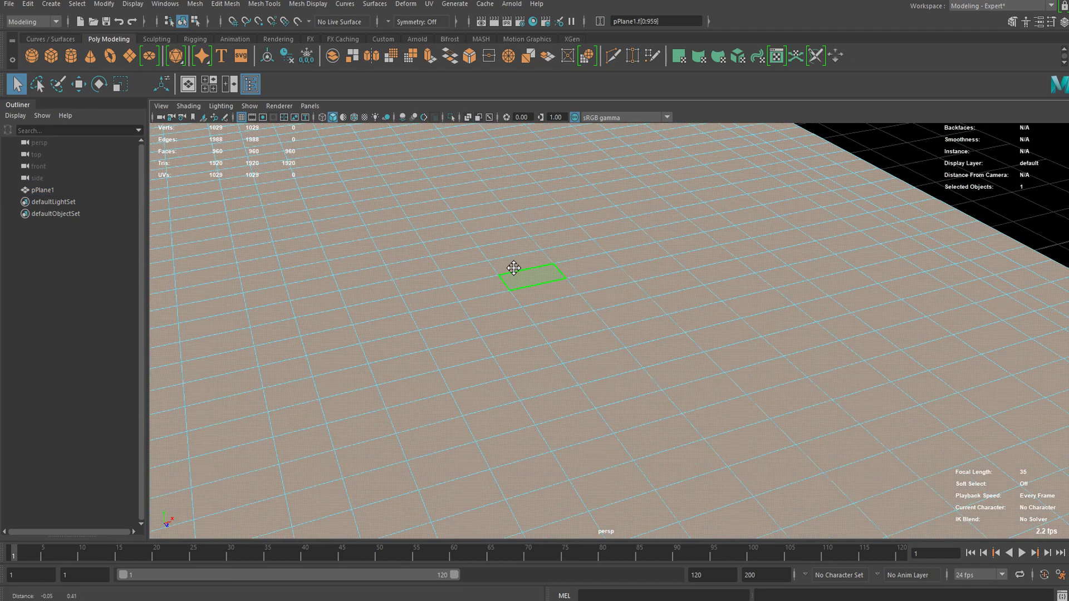
scroll(523, 267, "up", 3)
key("ctrl+e")
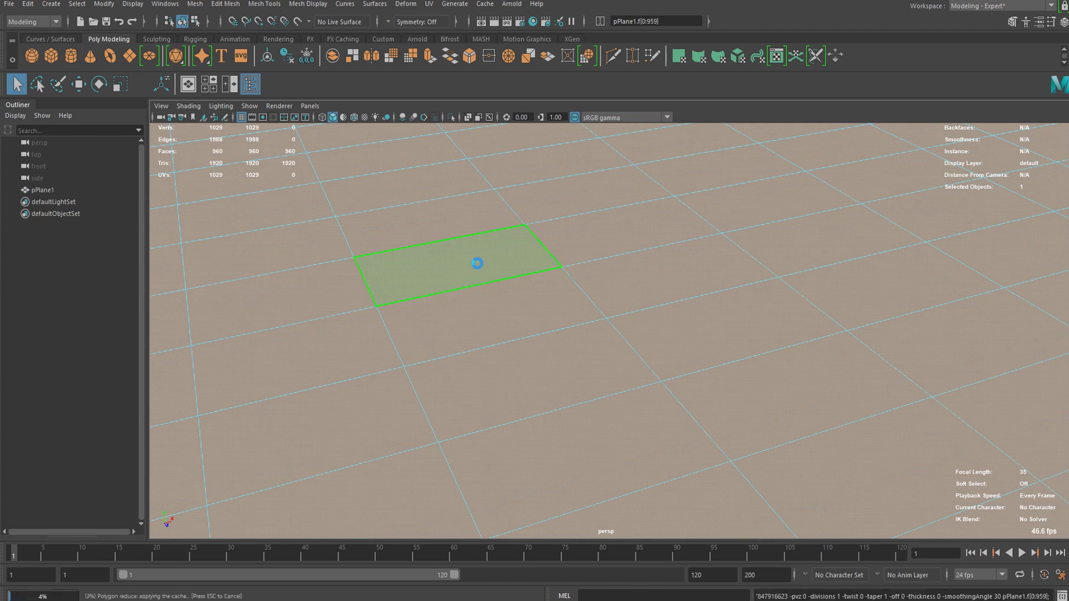
right_click_drag(478, 265, 485, 297, "alt")
left_click(548, 362)
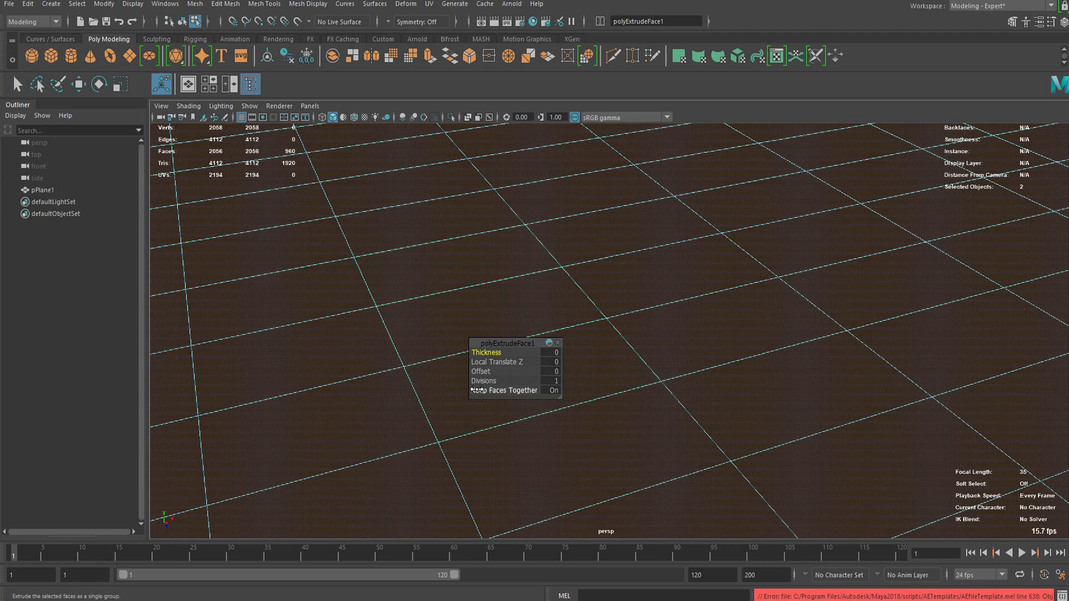
left_click(554, 391)
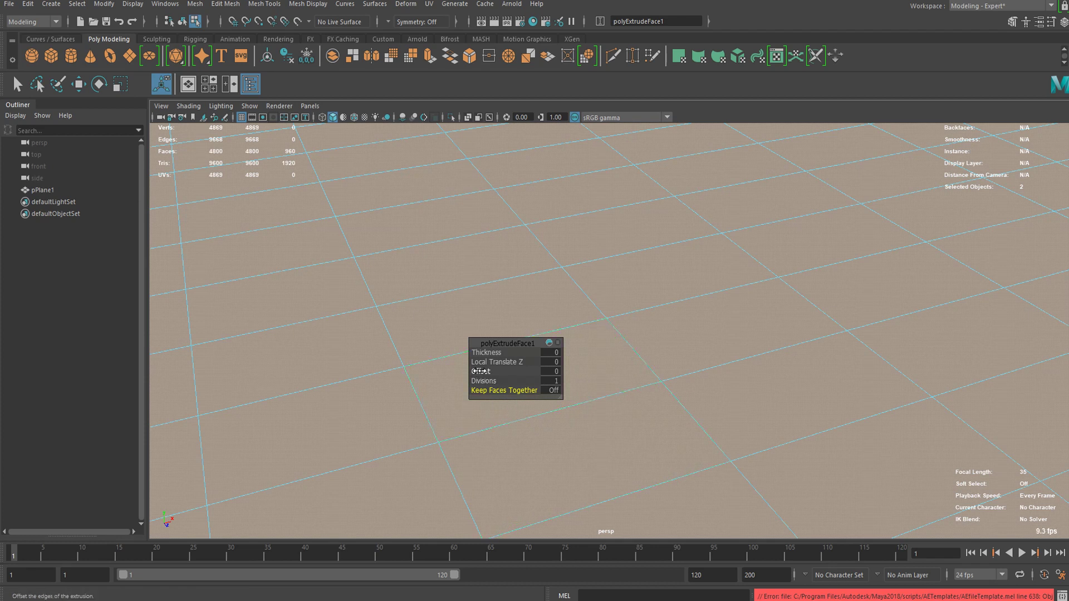
Step: Set the face extrusion's Offset to 0.05 to inset each face within its own border
left_click_drag(479, 372, 481, 373)
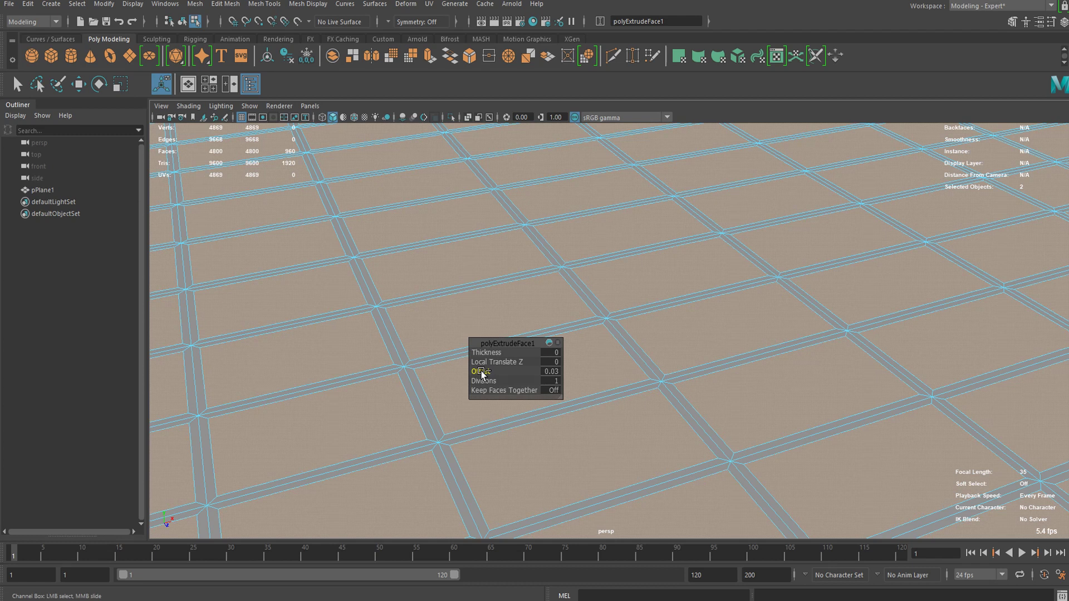
left_click_drag(481, 372, 482, 374)
key("q")
right_click_drag(448, 344, 476, 324, "alt")
middle_click_drag(476, 324, 505, 359, "alt")
scroll(479, 356, "down", 3)
scroll(468, 349, "up", 1)
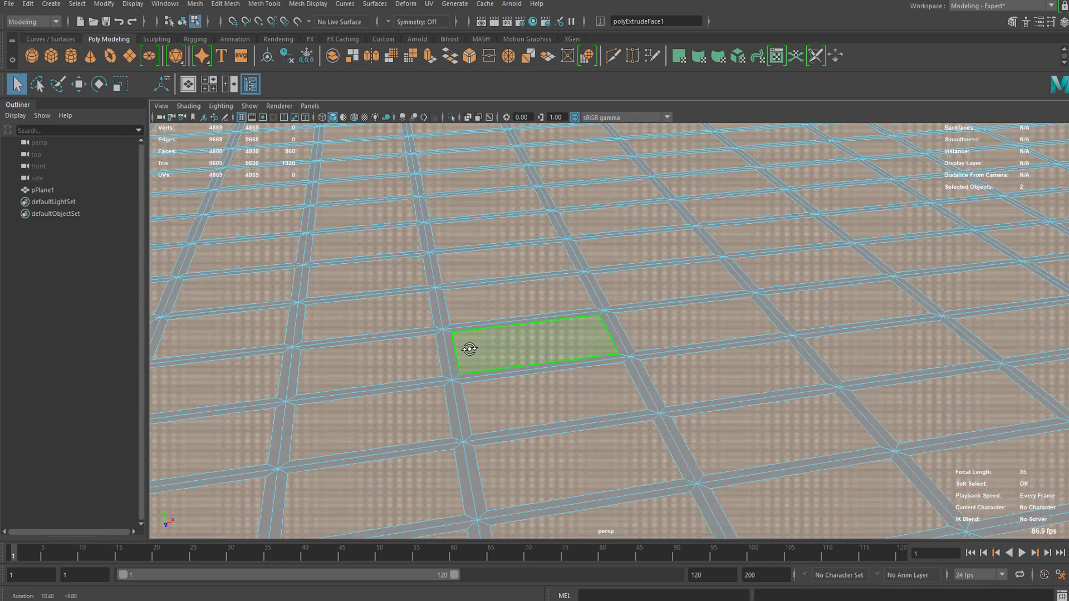
key("ctrl+e")
left_click_drag(480, 371, 479, 378)
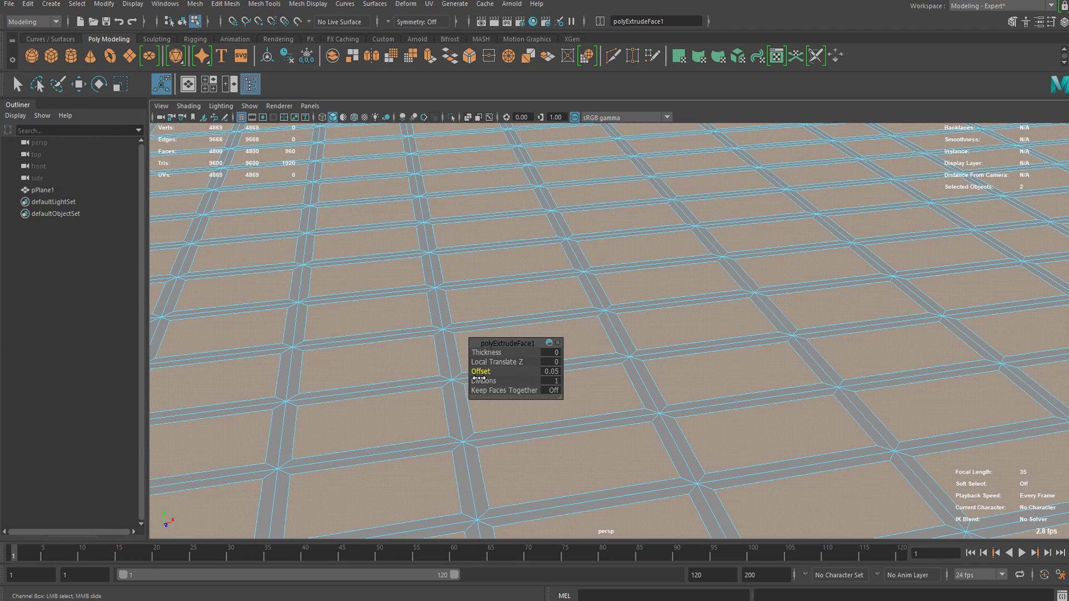
key("q")
Step: Invert the face selection to pick the narrow strips between the inset faces
scroll(513, 346, "up", 5)
right_click_drag(506, 285, 483, 405)
right_click_drag(441, 285, 382, 258)
Step: Assign a new Arnold aiStandardSurface material to the selected strips and name it Road
right_click_drag(457, 215, 465, 514)
left_click(408, 299)
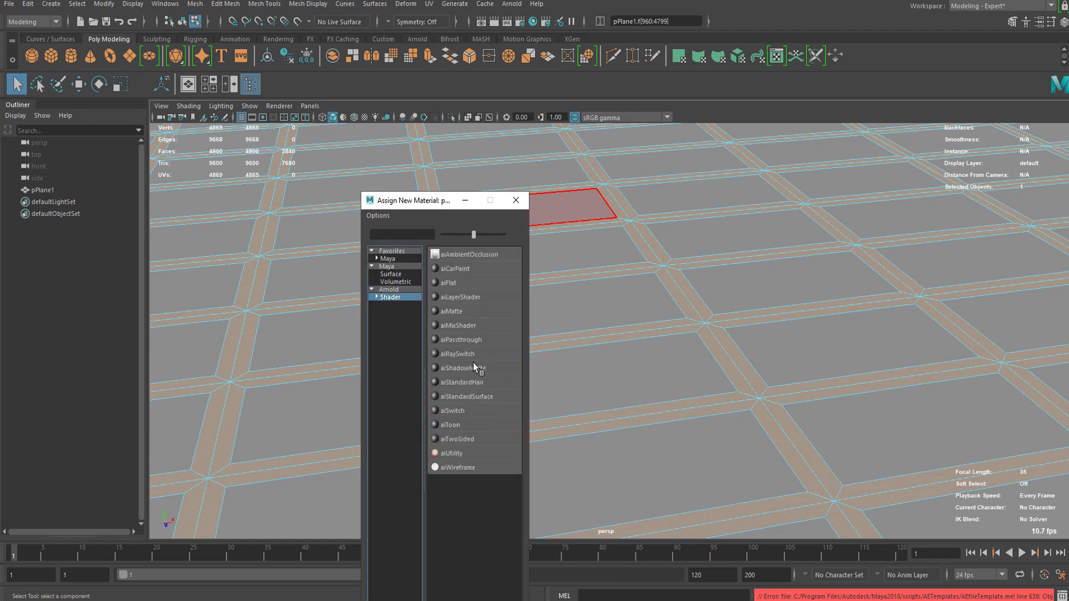
left_click(456, 403)
left_click(1043, 22)
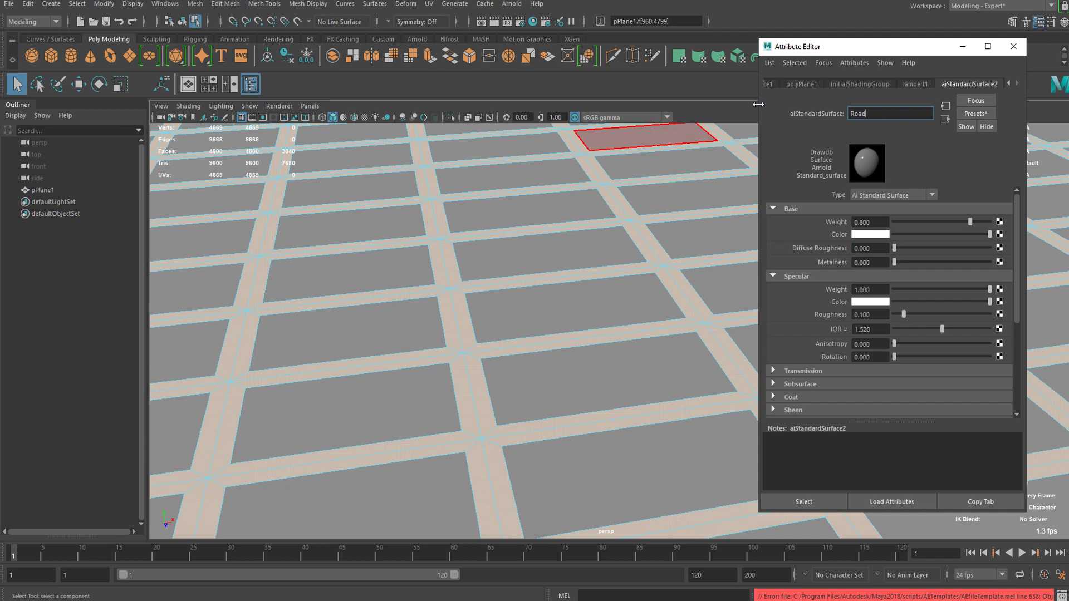
Step: Set the Road material's base color to black
left_click(724, 287)
left_click(895, 234)
left_click(570, 413)
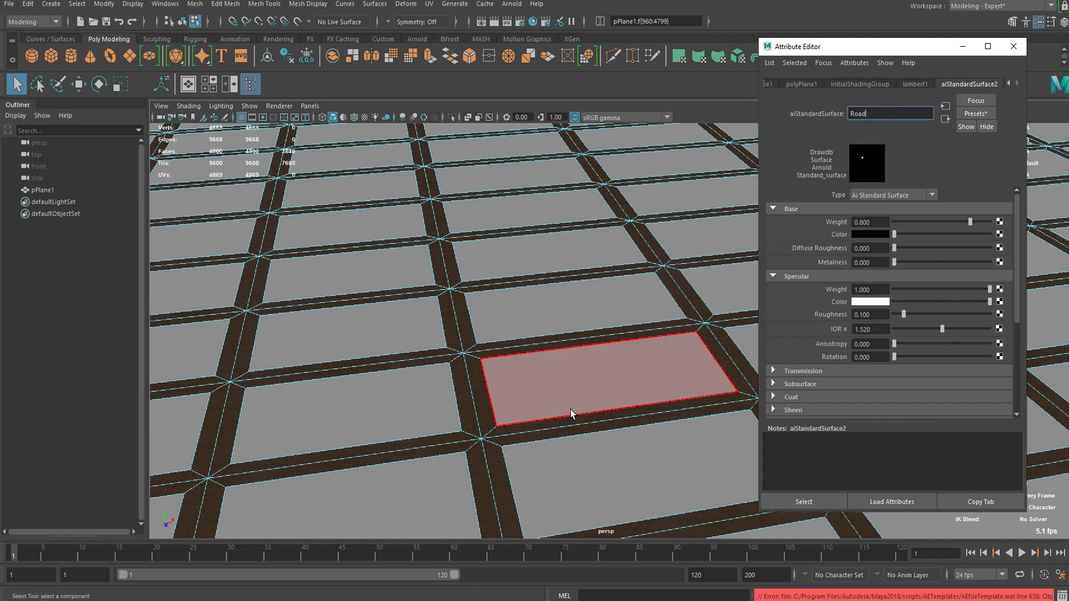
Step: Invert the face selection to the tiles between the roads and assign them a new aiStandardSurface material
right_click_drag(463, 285, 465, 406)
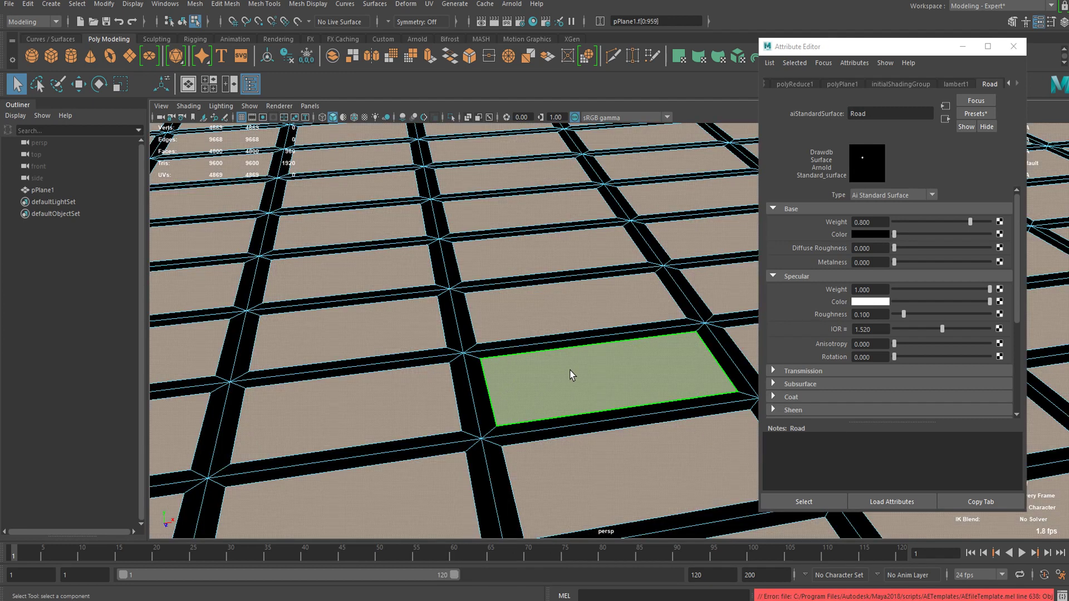
middle_click_drag(571, 370, 503, 319, "alt")
right_click_drag(503, 320, 670, 310, "alt")
middle_click_drag(593, 334, 589, 284, "alt")
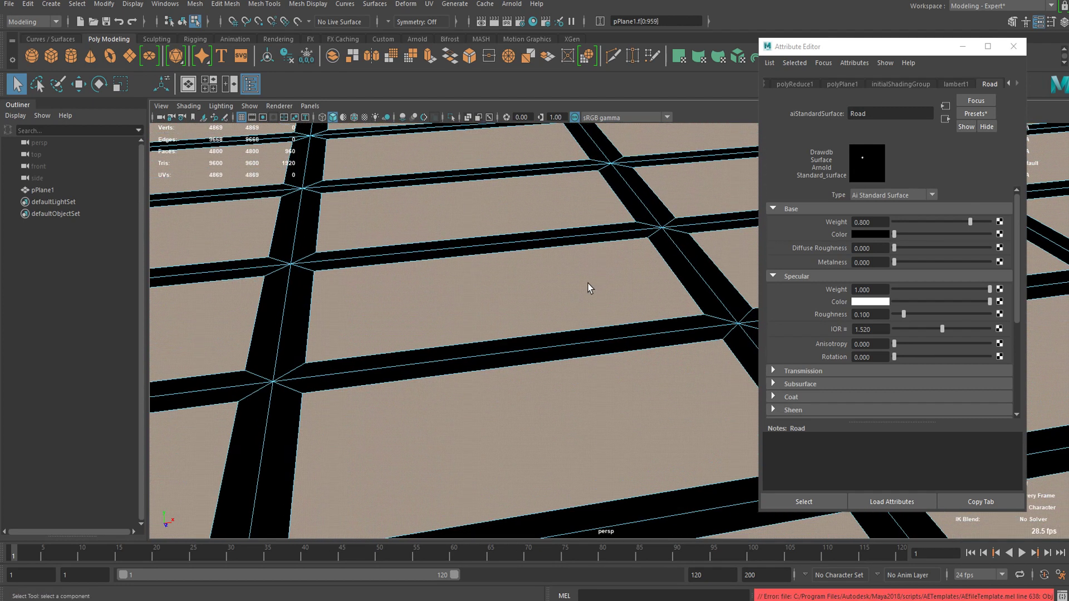
right_click_drag(555, 271, 560, 501)
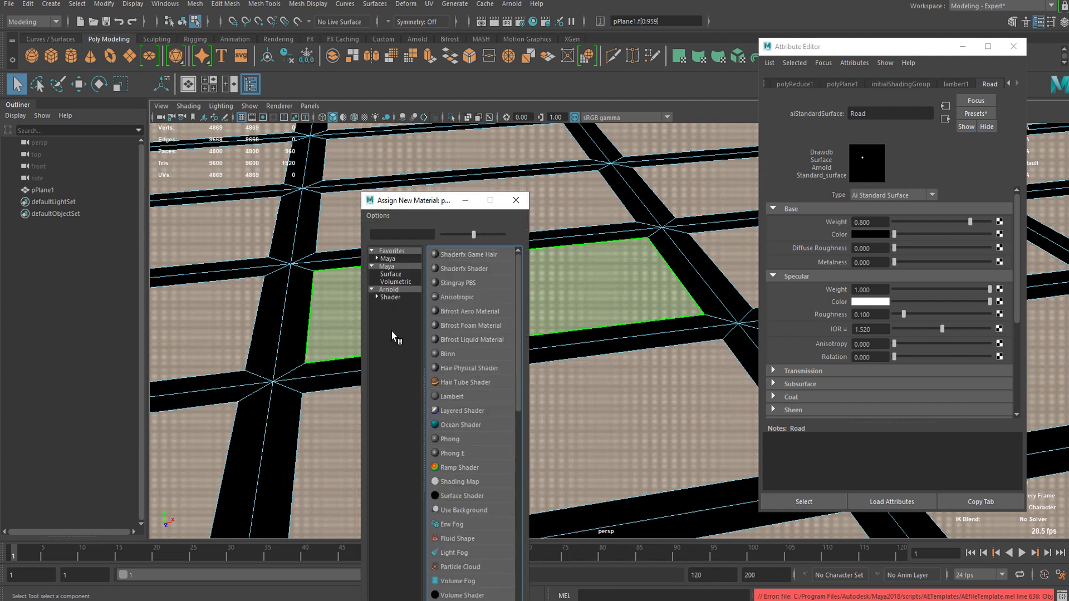
left_click(393, 298)
left_click(467, 396)
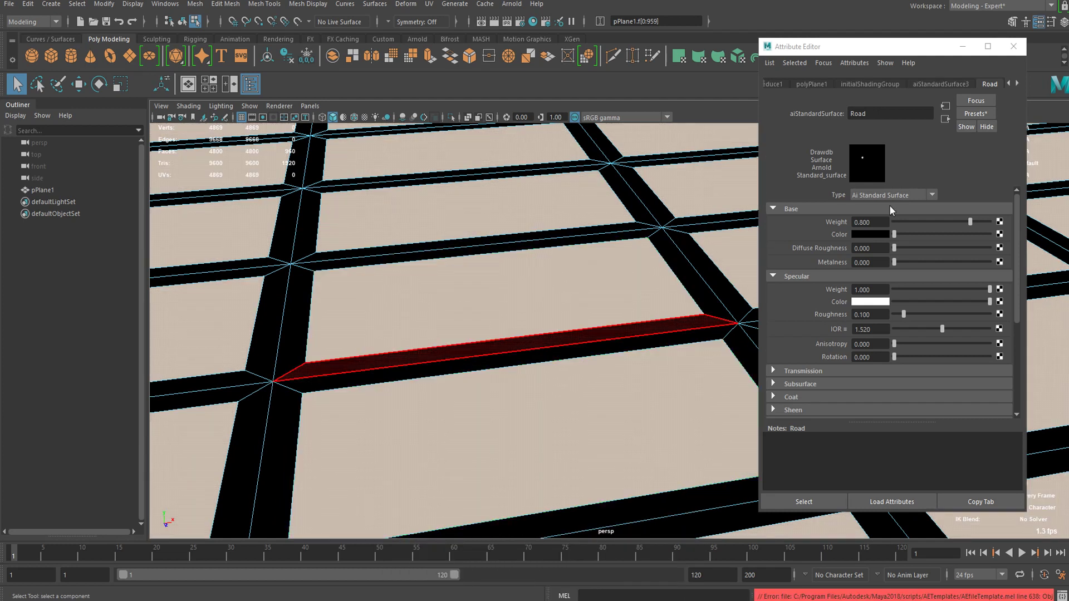
Step: Rename the tiles' new material to Block and set its base color to a mid grey
double_click(897, 114)
scroll(608, 269, "down", 4)
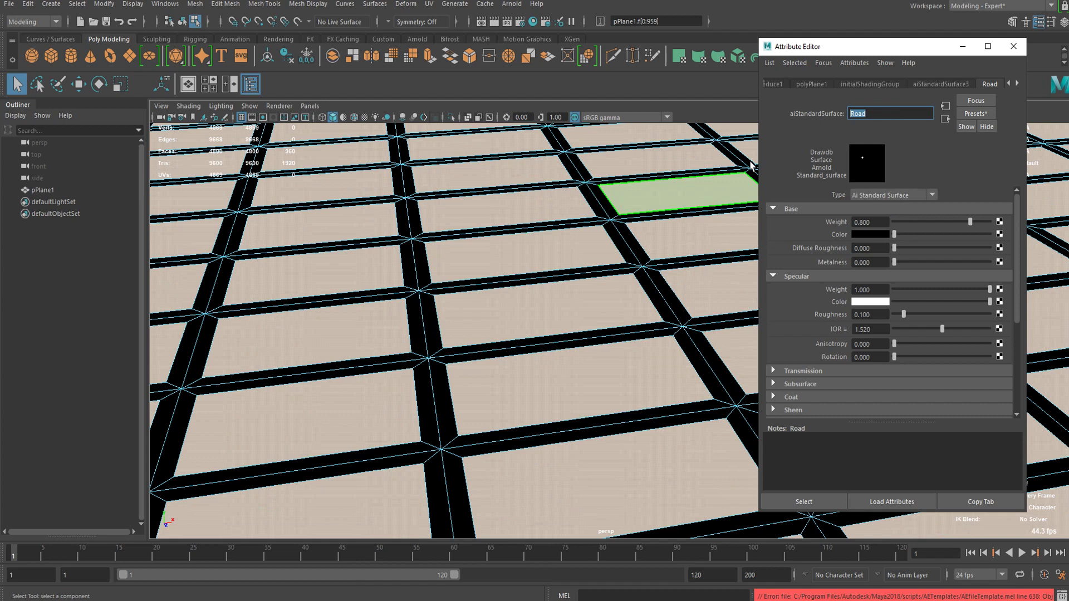
scroll(924, 84, "down", 1)
left_click(911, 82)
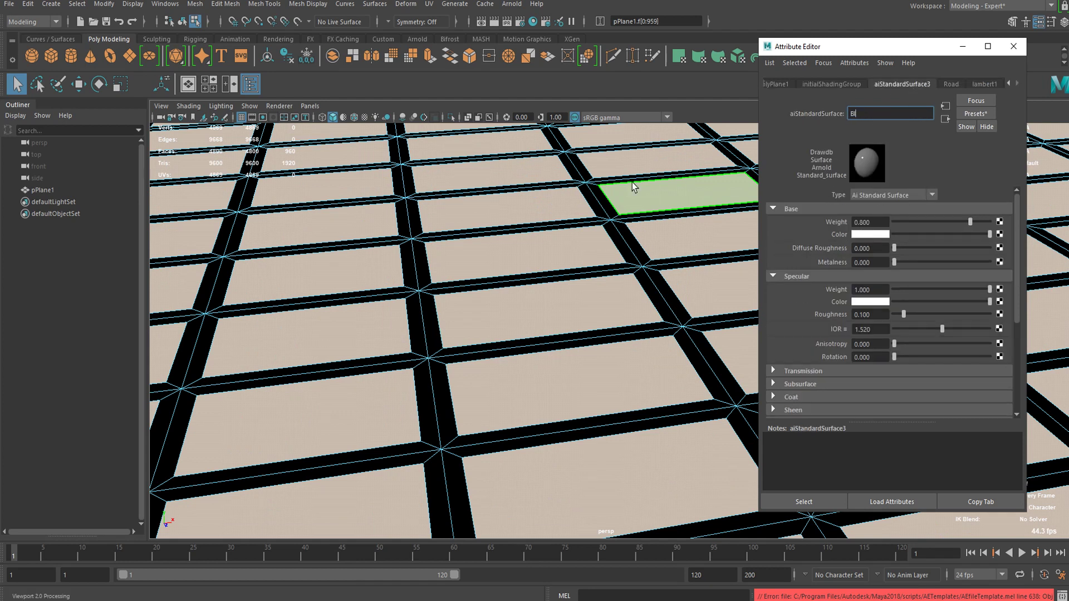
left_click_drag(902, 232, 925, 229)
Step: Extrude the block faces with a Thickness of 0.003 to raise them slightly above the roads
middle_click_drag(517, 436, 413, 313, "alt")
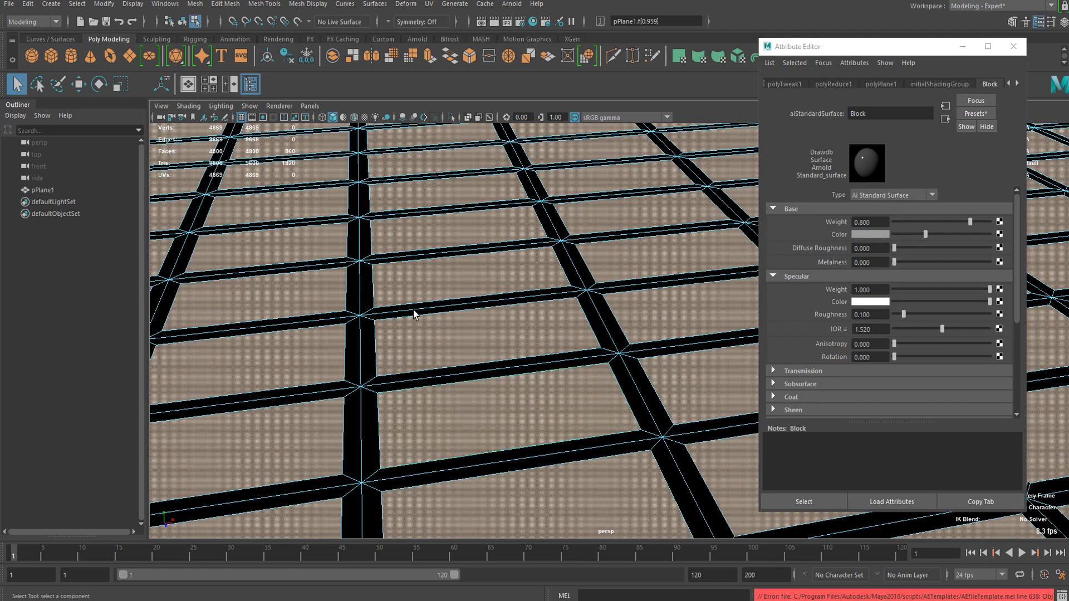
left_click_drag(413, 312, 434, 334, "alt")
right_click_drag(434, 334, 629, 314, "alt")
middle_click_drag(629, 314, 620, 292, "alt")
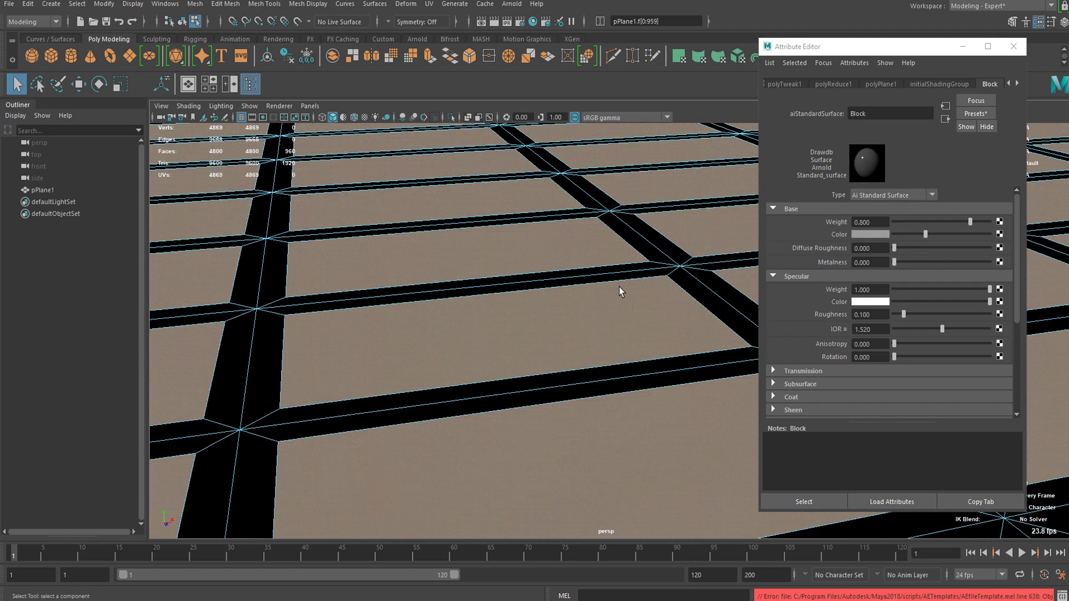
middle_click_drag(434, 384, 445, 335, "alt")
key("ctrl+e")
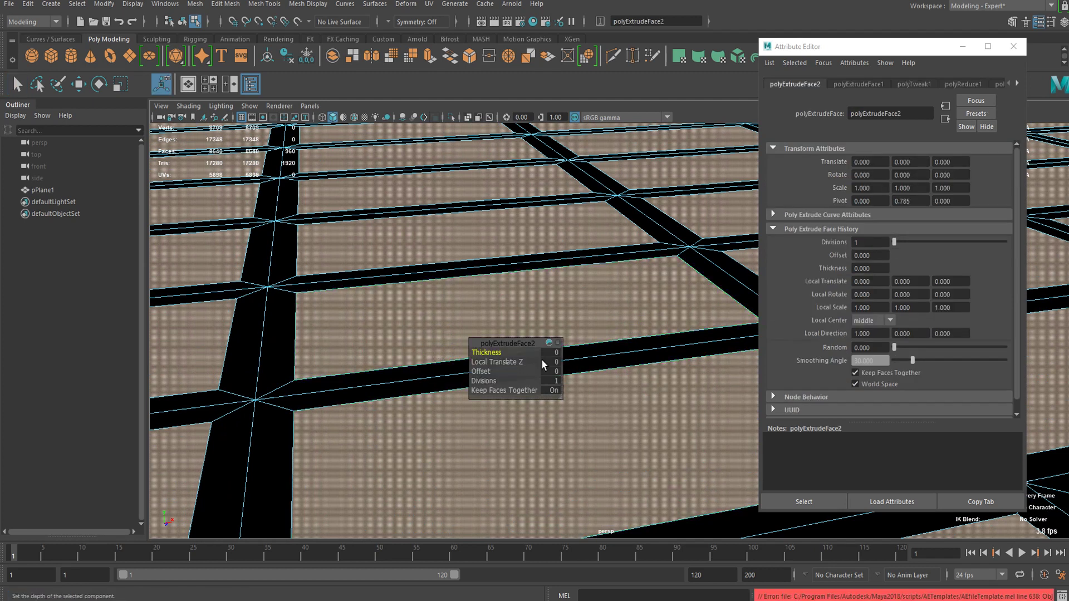
left_click_drag(486, 370, 486, 351)
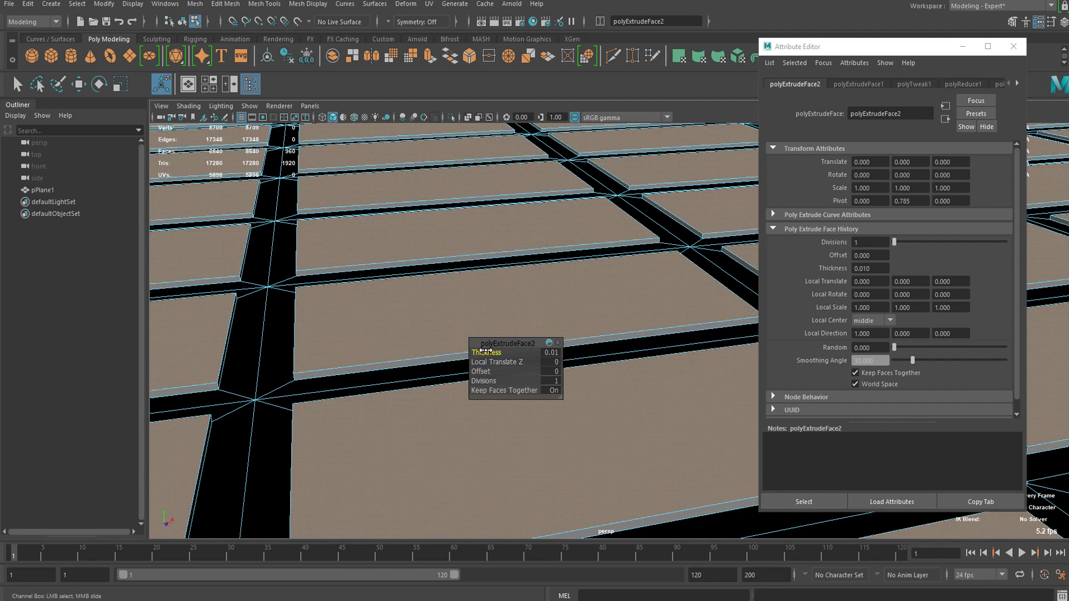
left_click(551, 352)
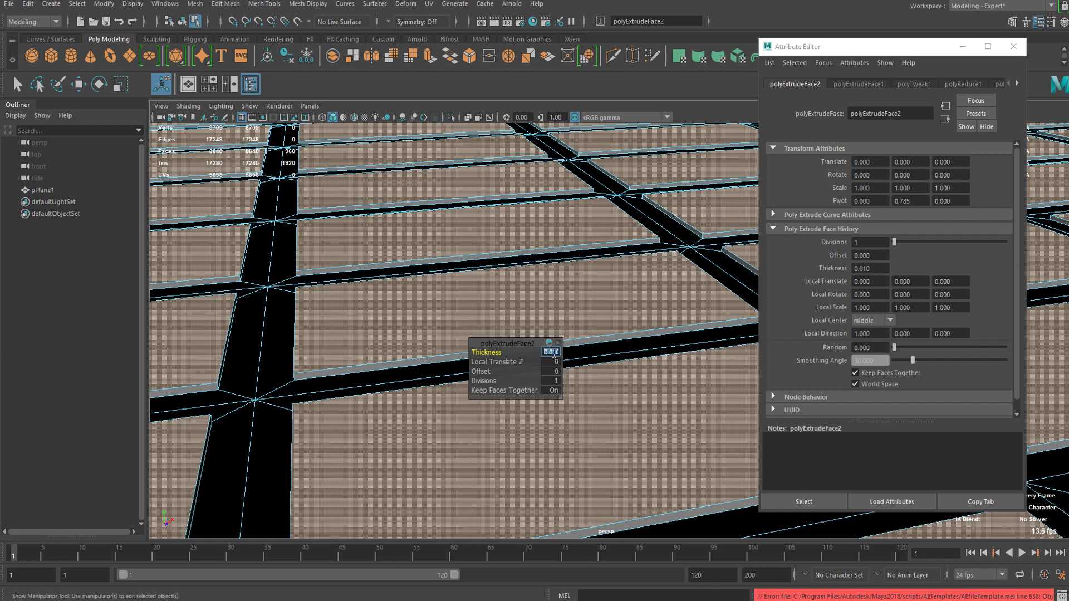
type(".003")
key("Return")
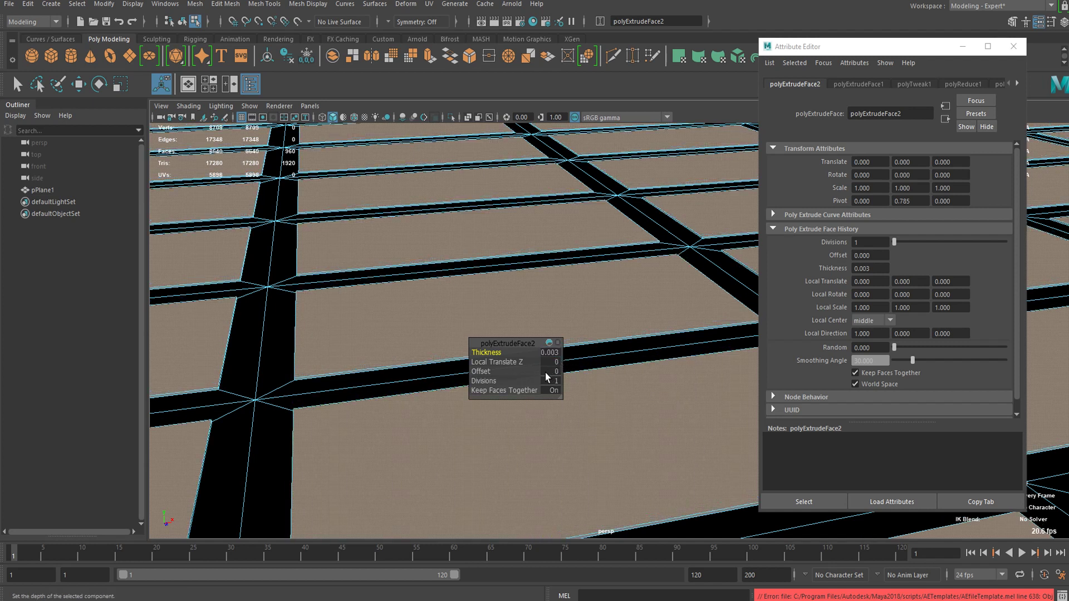
Step: Extrude the raised block faces again with an Offset of 0.03 to create a border inside each block
middle_click_drag(287, 379, 277, 334, "alt")
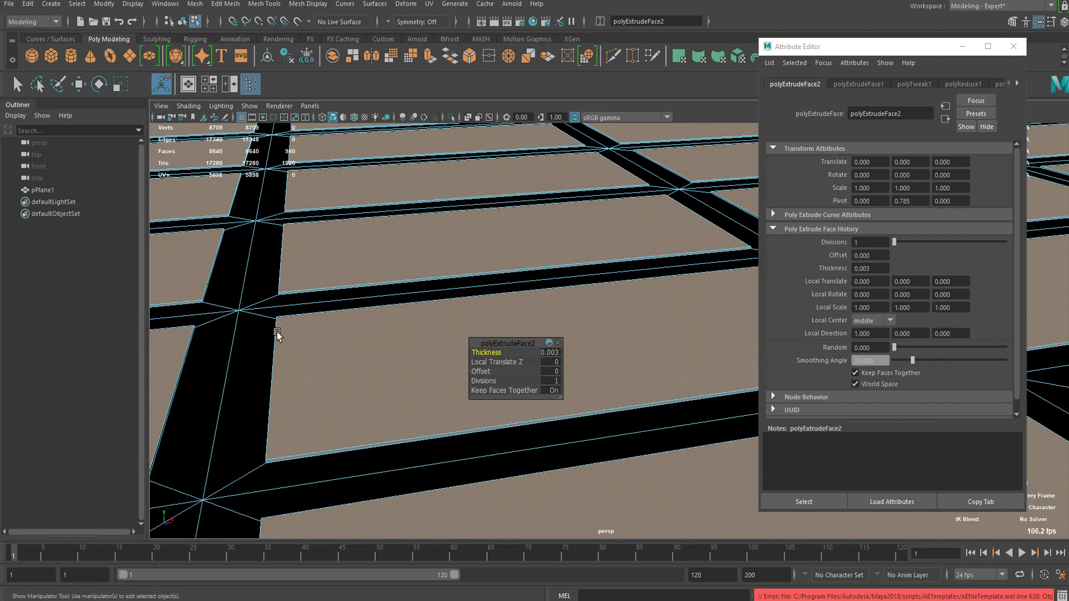
left_click_drag(277, 334, 275, 329, "alt")
middle_click_drag(275, 329, 346, 331, "alt")
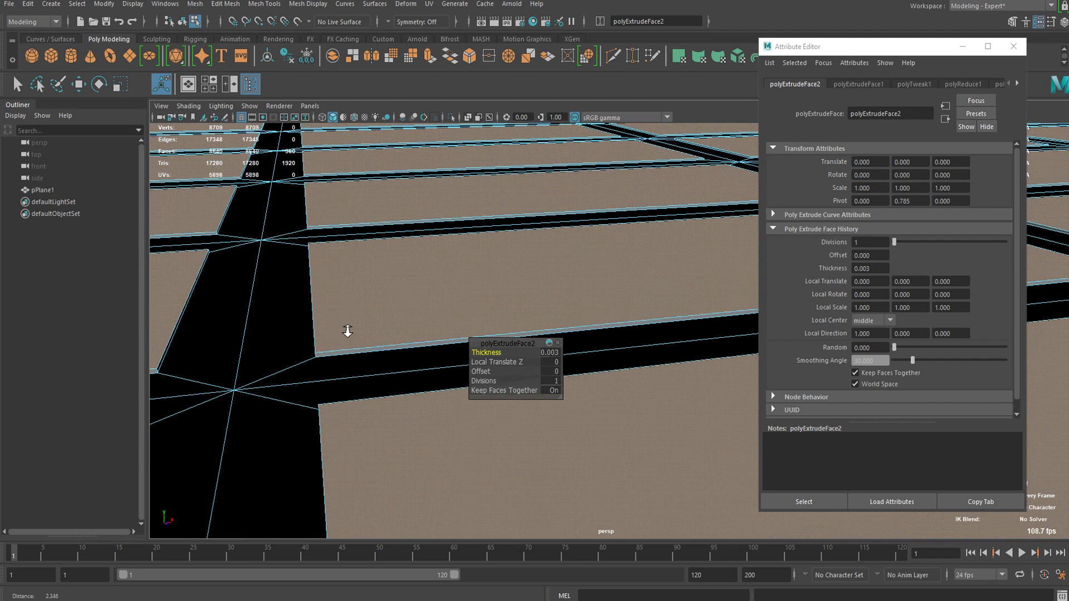
right_click_drag(345, 332, 348, 323, "alt")
mouse_move(348, 322)
middle_mouse_down("alt")
mouse_move(396, 341)
mouse_move(342, 333)
middle_mouse_up("alt")
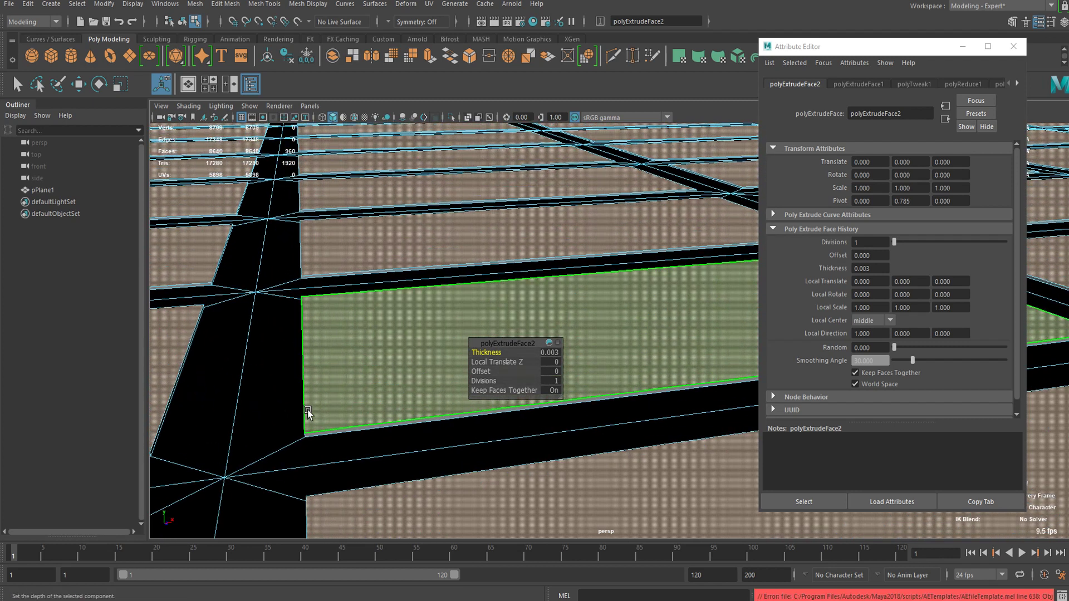
mouse_move(345, 406)
middle_mouse_down("alt")
mouse_move(384, 388)
mouse_move(362, 396)
middle_mouse_up("alt")
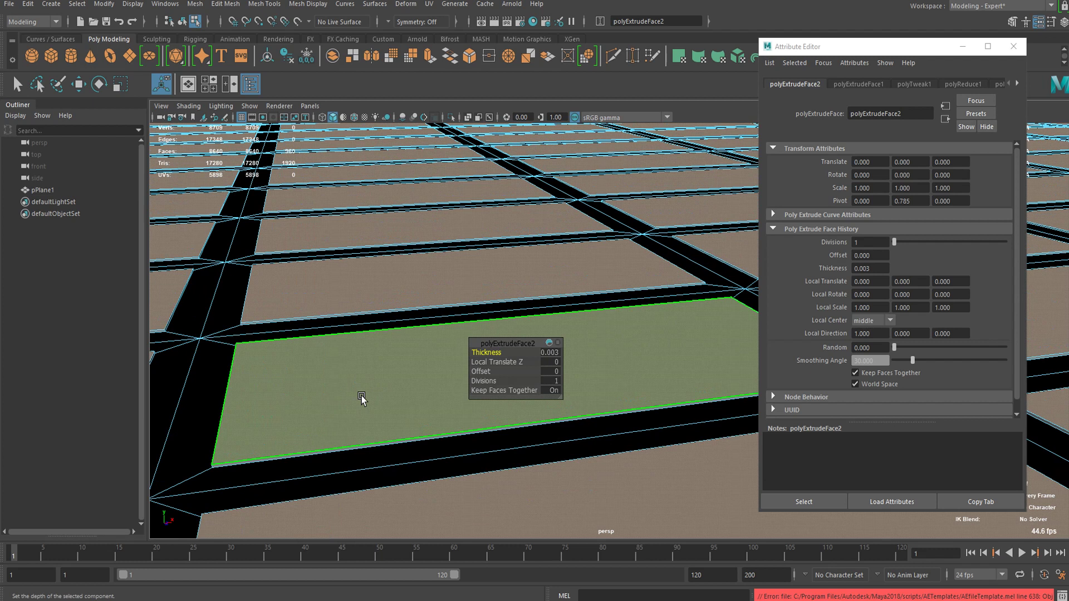
key("ctrl+e")
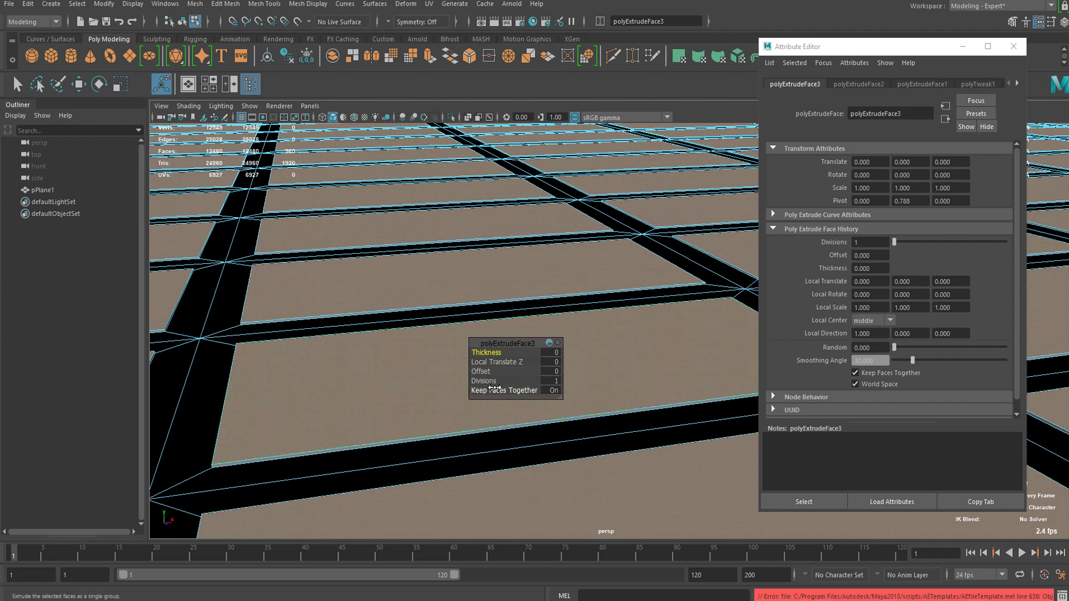
left_click_drag(481, 371, 480, 371)
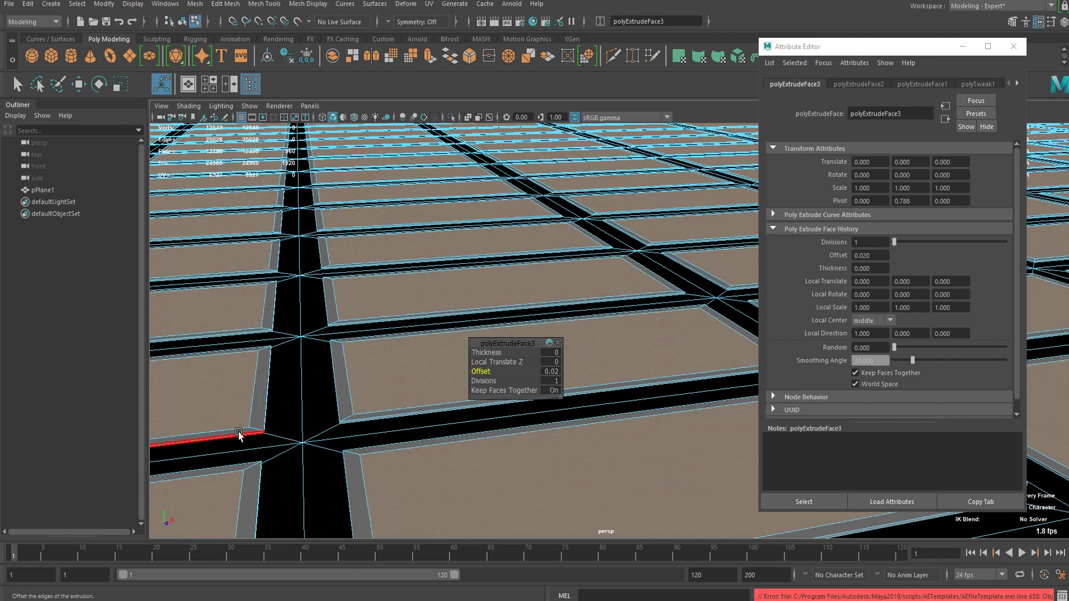
left_click(386, 390)
left_click_drag(403, 396, 358, 357, "alt")
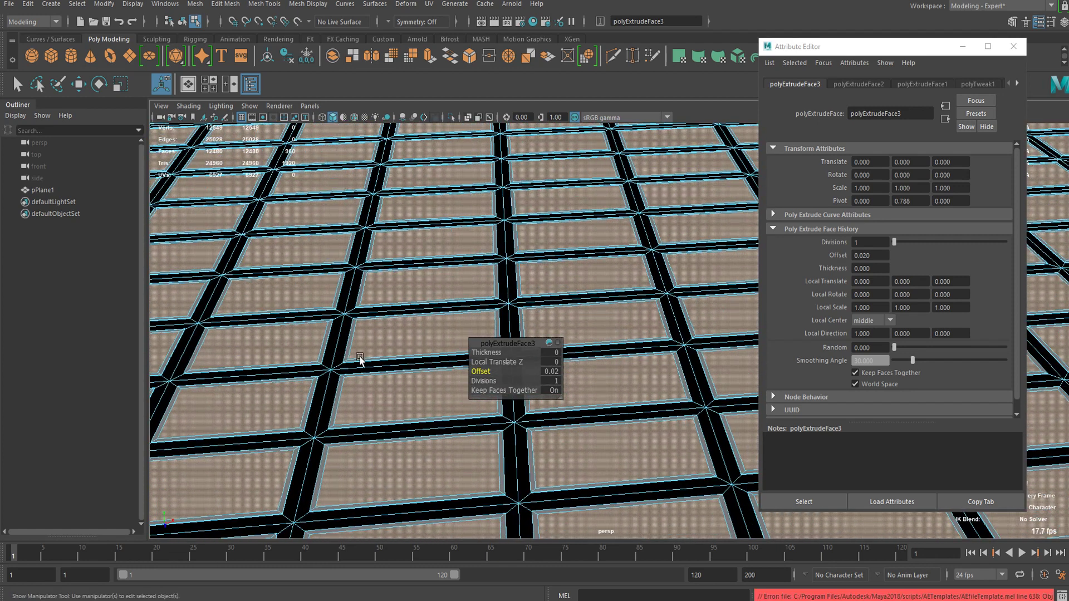
left_click(420, 390)
left_click_drag(420, 390, 481, 371, "alt")
key("q")
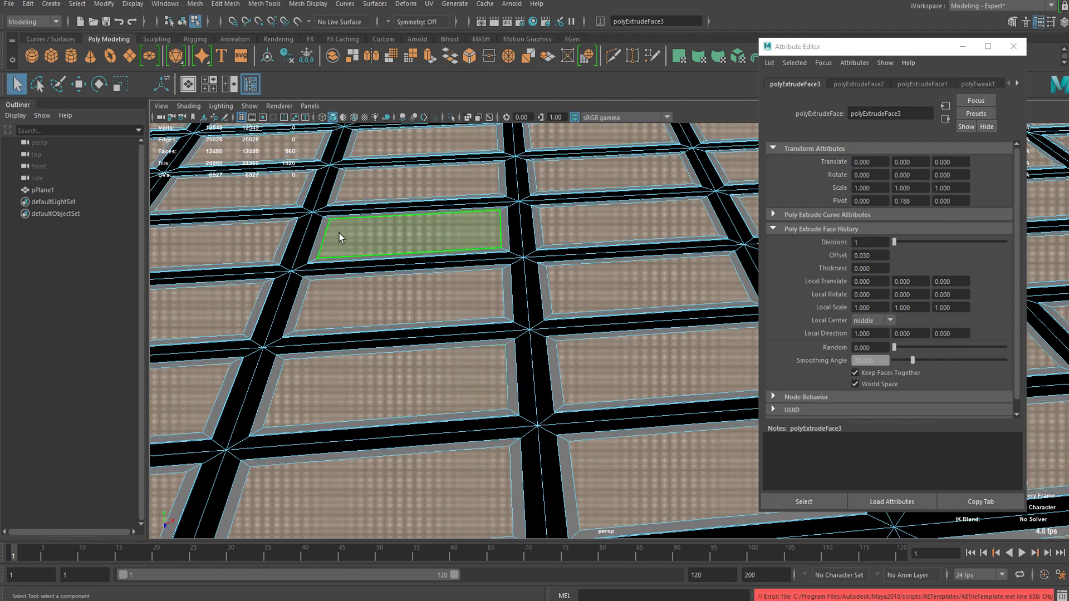
Step: Add linear divisions to the inner block faces, with 1 division in U and 2 in V
scroll(429, 214, "down", 6)
scroll(429, 214, "up", 3)
left_click(226, 4)
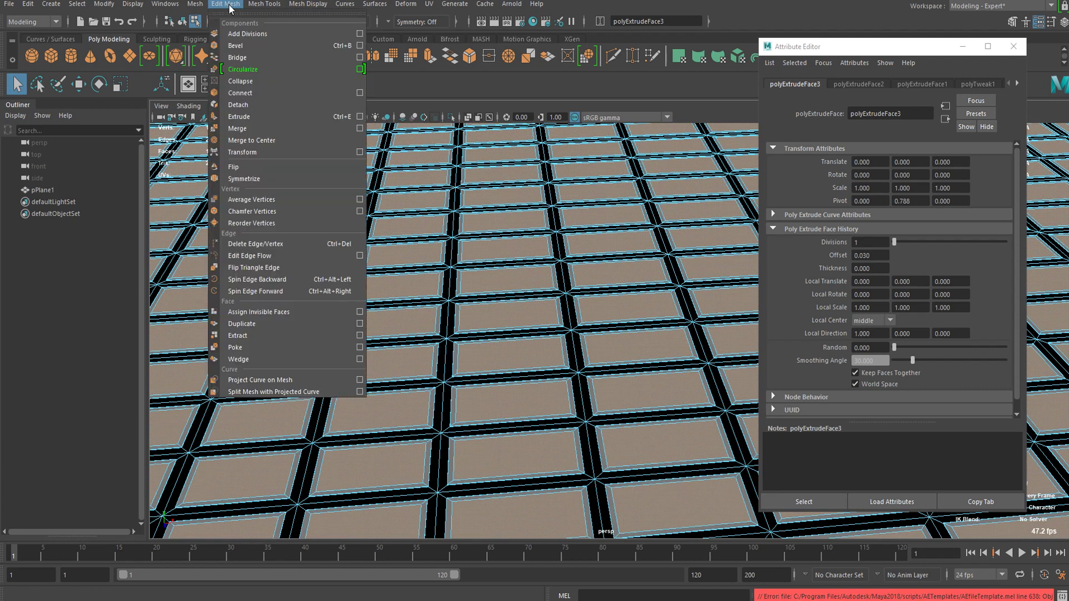
left_click(359, 34)
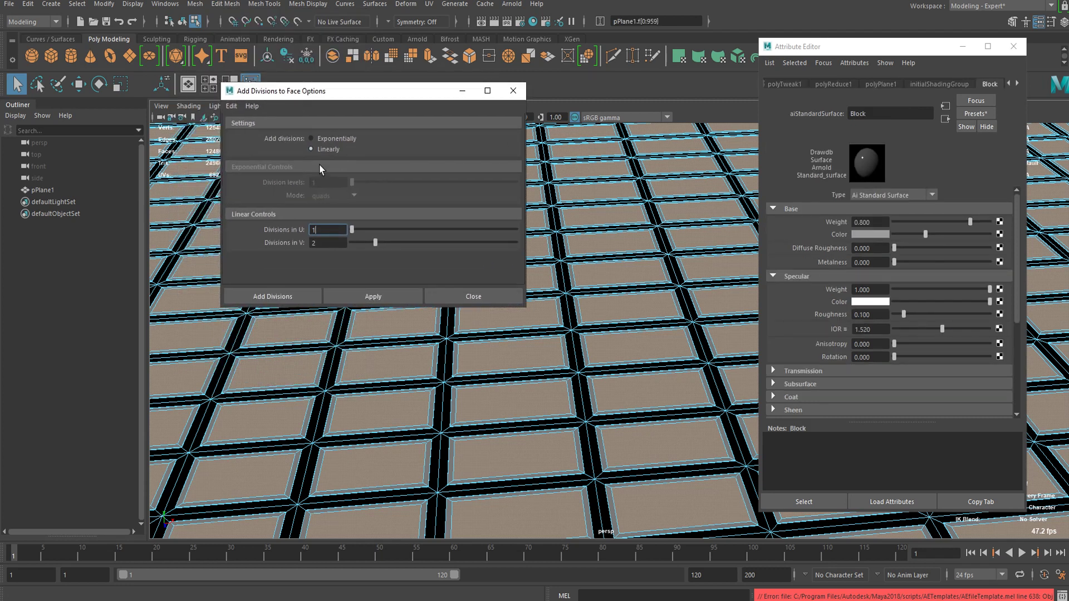
left_click_drag(309, 90, 269, 124)
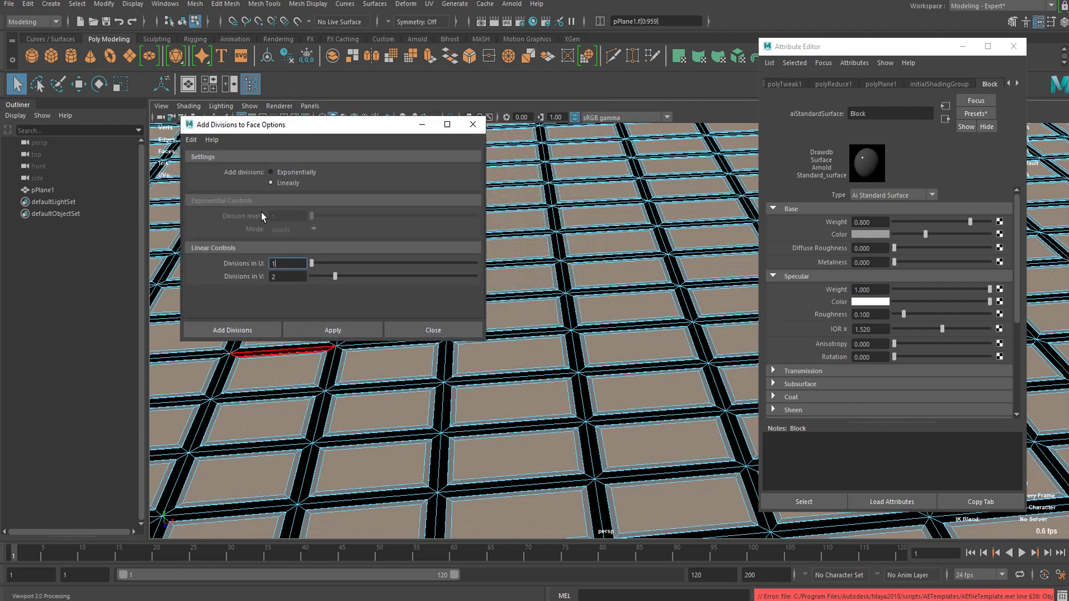
left_click(233, 330)
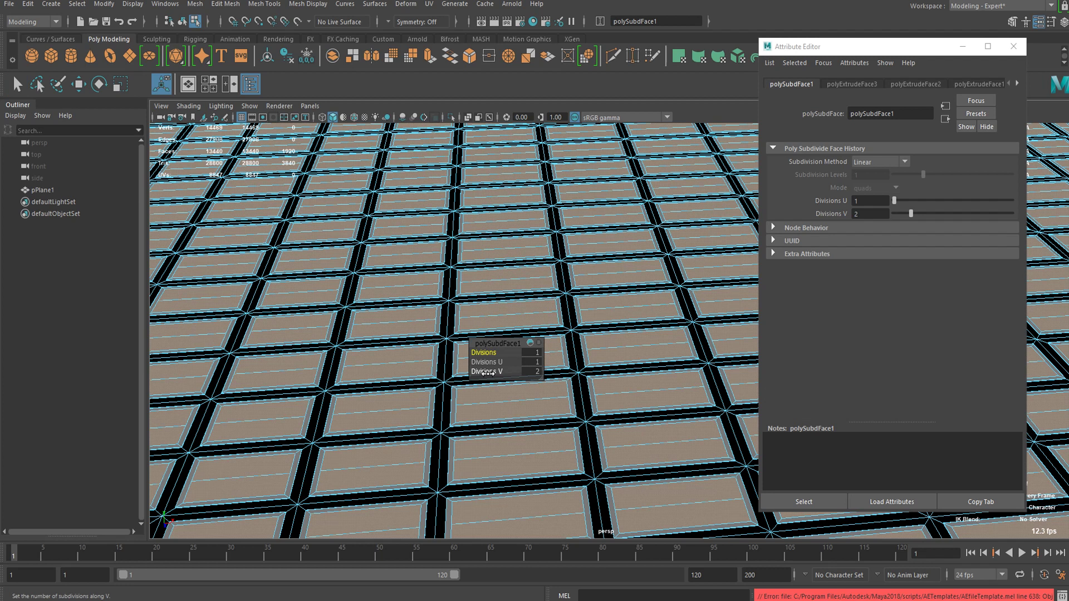
Step: Set the block subdivision's Divisions U to 4
left_click(536, 361)
type("2")
key("Return")
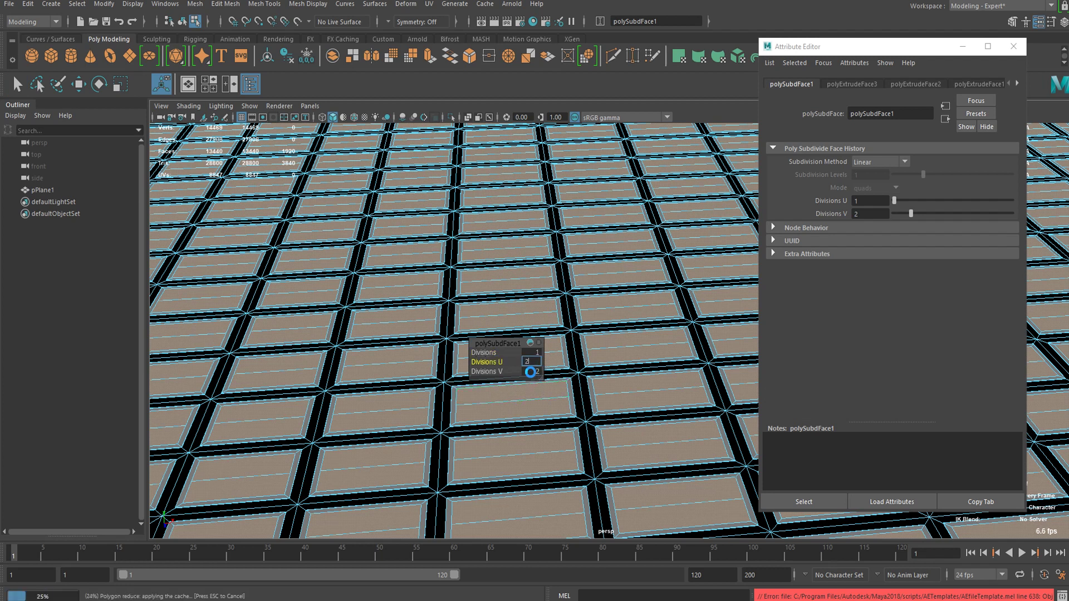
left_click(535, 362)
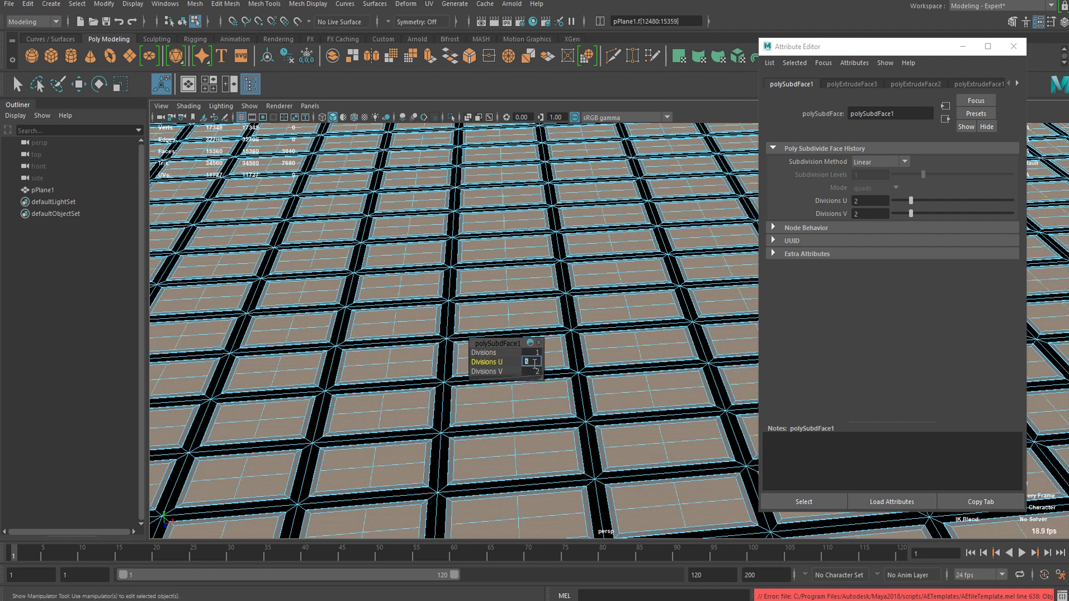
left_click(537, 372)
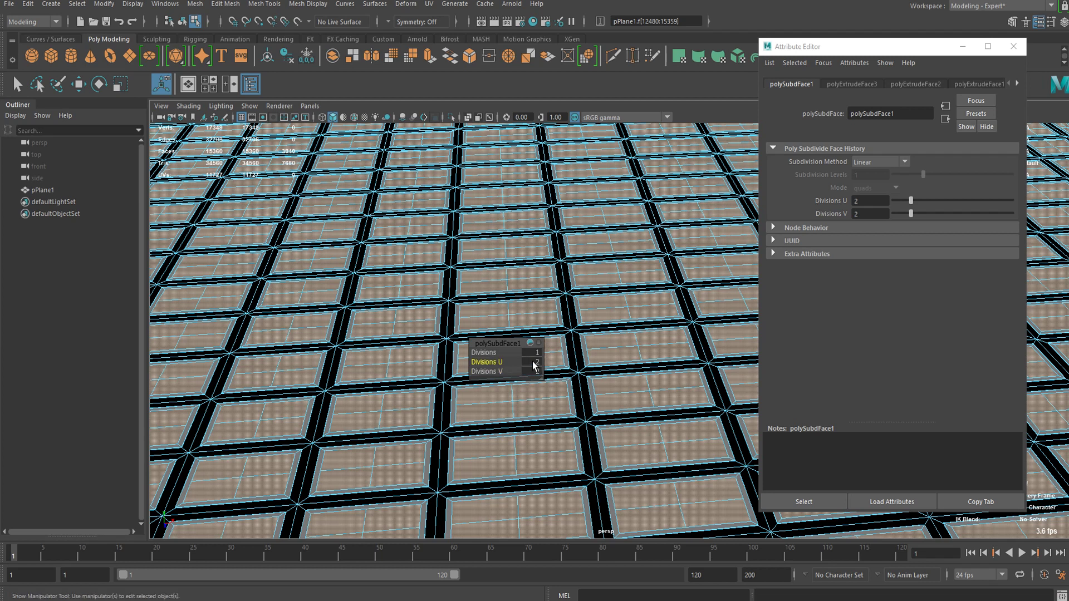
left_click(535, 362)
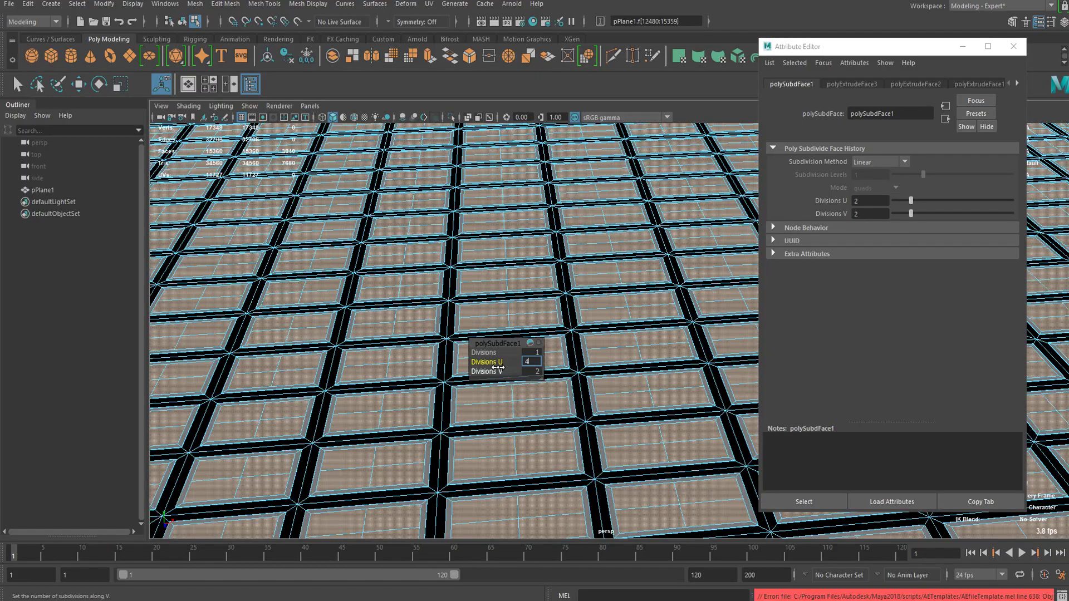
key("Return")
mouse_move(413, 260)
right_mouse_down("alt")
mouse_move(389, 273)
mouse_move(406, 262)
right_mouse_up("alt")
middle_click_drag(406, 263, 377, 272, "alt")
right_click_drag(377, 272, 253, 272, "alt")
middle_click_drag(253, 271, 449, 219, "alt")
key("q")
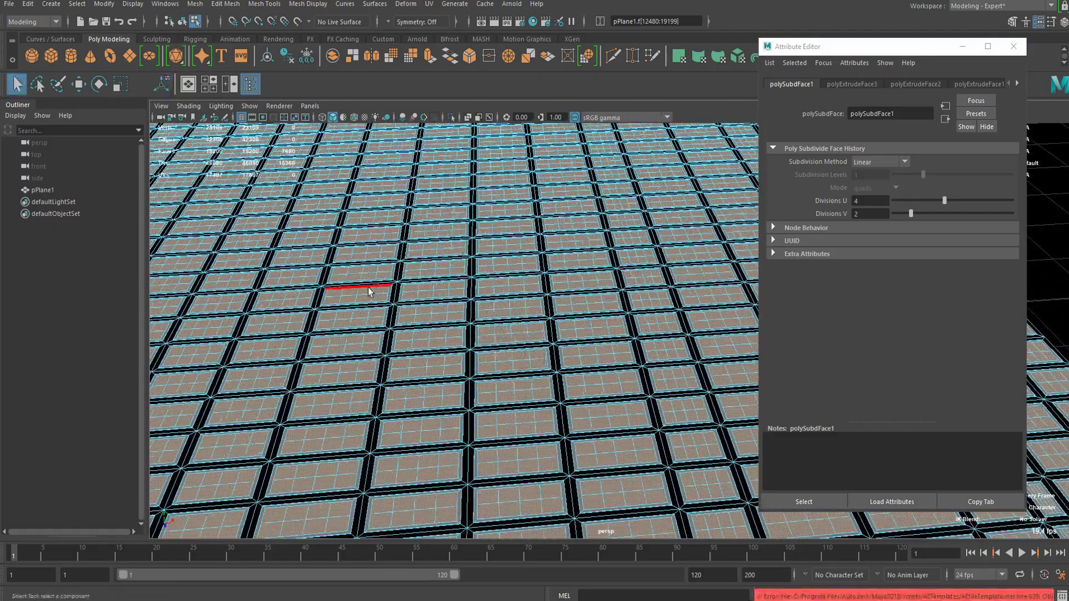
Step: Extrude the subdivided block faces individually, with Keep Faces Together off and an Offset of 0.01
right_click_drag(369, 291, 482, 297, "alt")
key("ctrl+e")
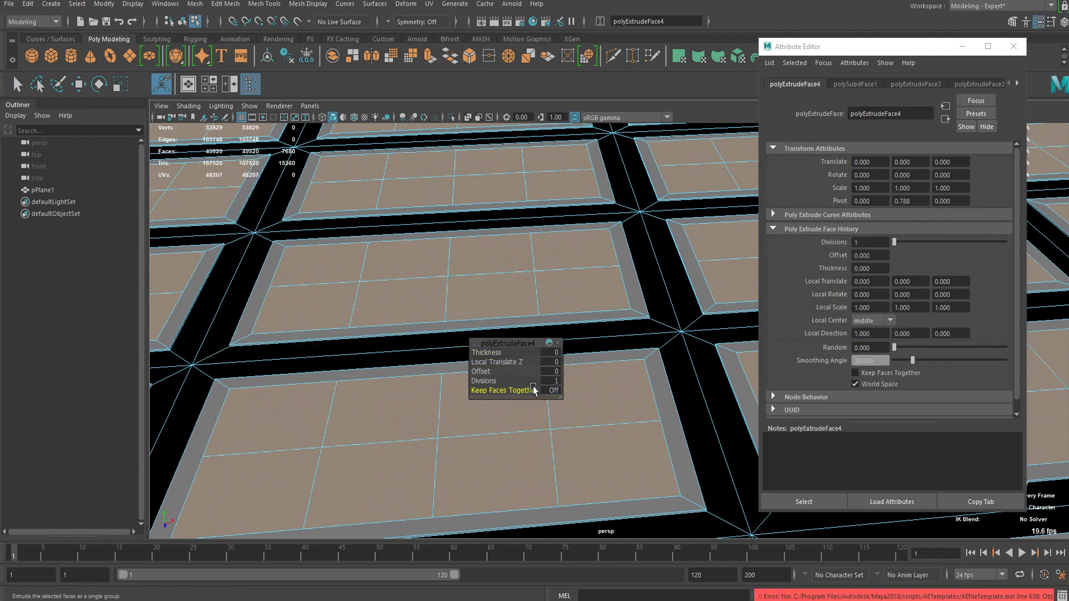
left_click_drag(479, 371, 483, 371)
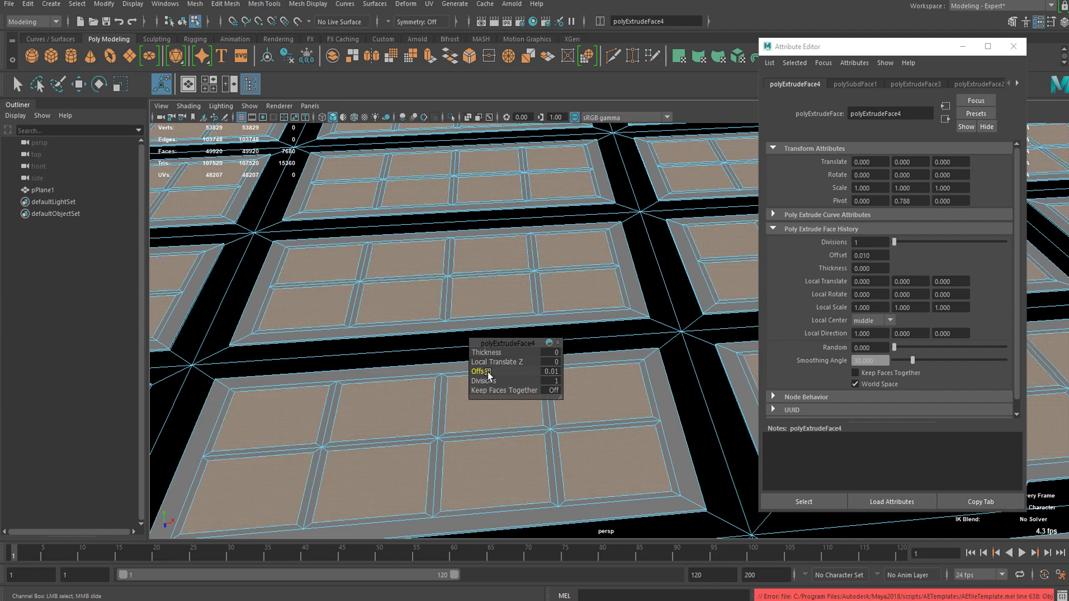
key("q")
right_click_drag(486, 375, 434, 303, "alt")
left_click_drag(548, 370, 546, 336, "alt")
middle_click_drag(546, 336, 530, 303, "alt")
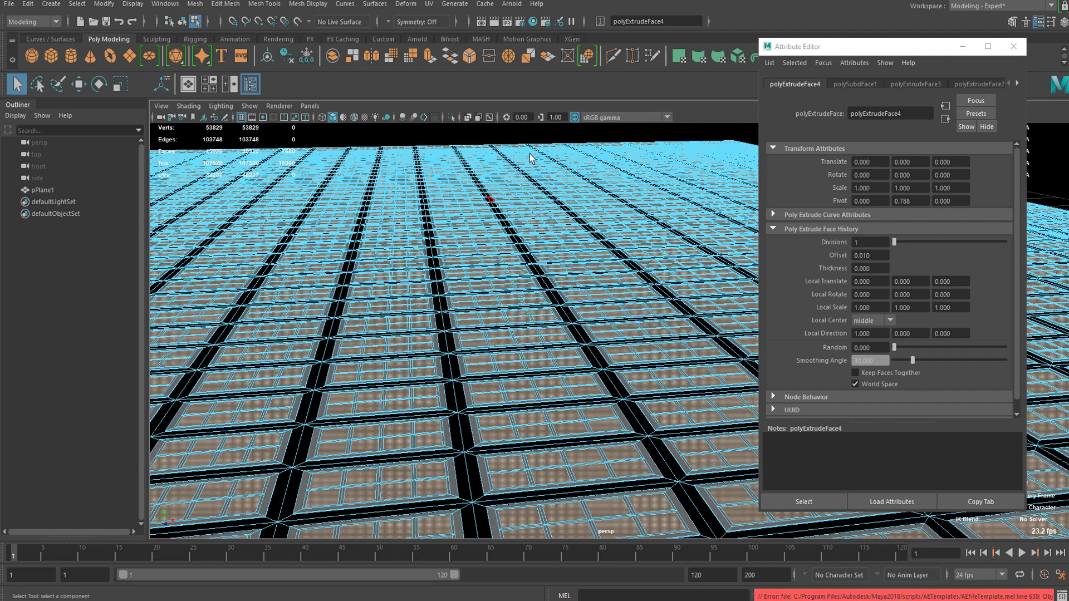
Step: Extrude the inset plot faces once more, leaving Offset and Thickness at 0 and Keep Faces Together on
left_click(226, 3)
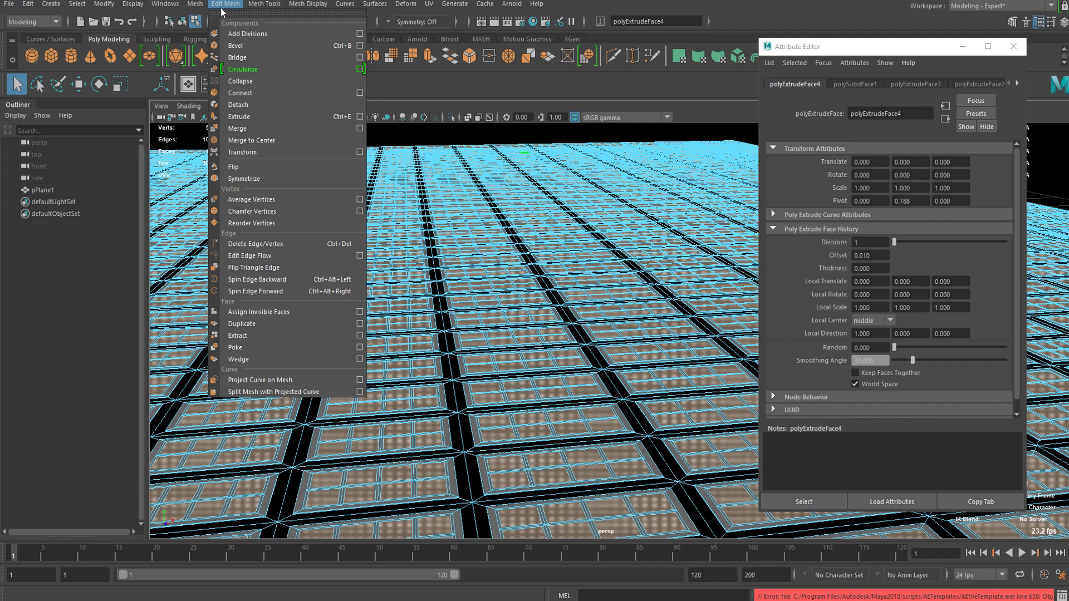
left_click(350, 150)
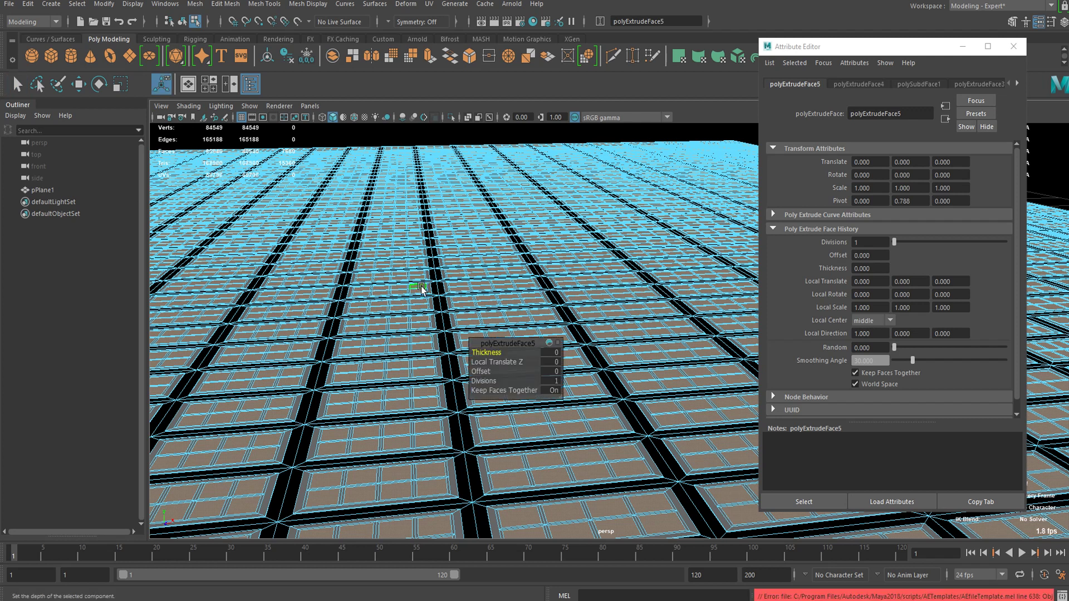
key("q")
middle_click_drag(378, 232, 386, 240, "alt")
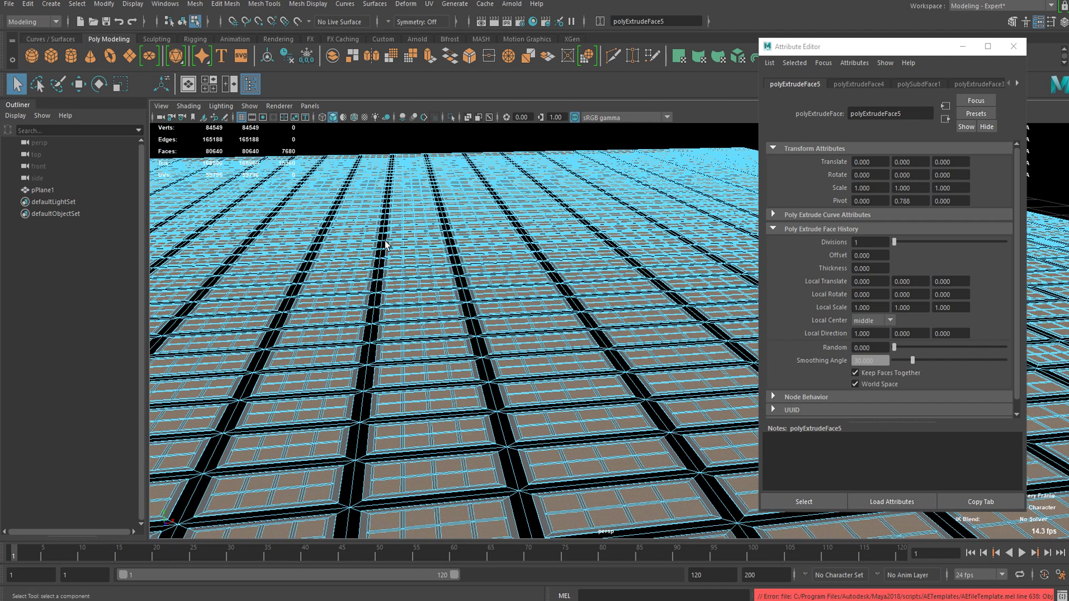
Step: Apply Transform Component to the extruded plot faces with Random set to 1
left_click(232, 6)
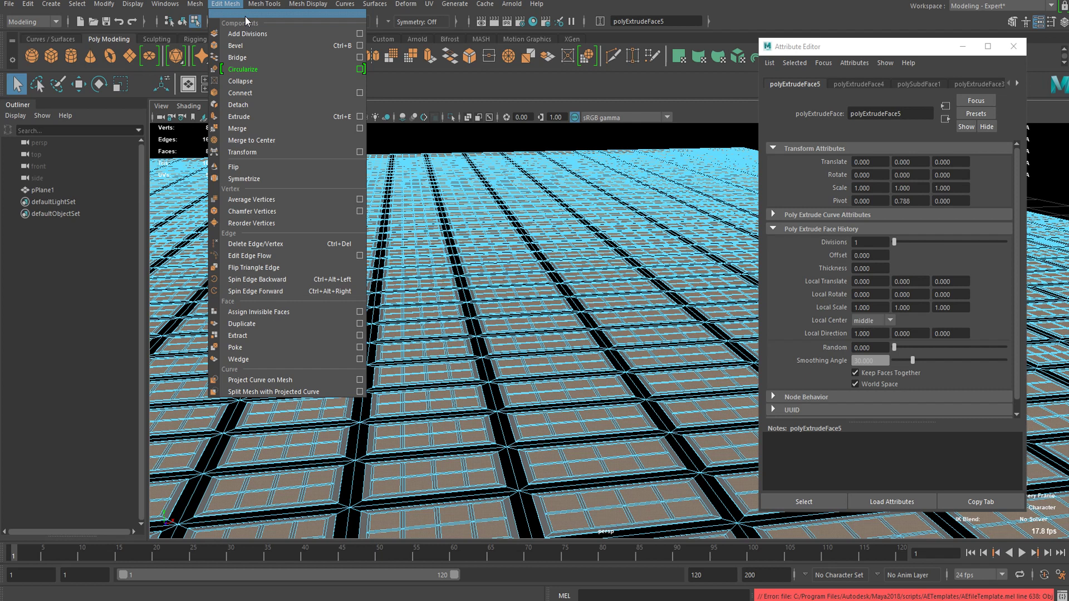
left_click(359, 152)
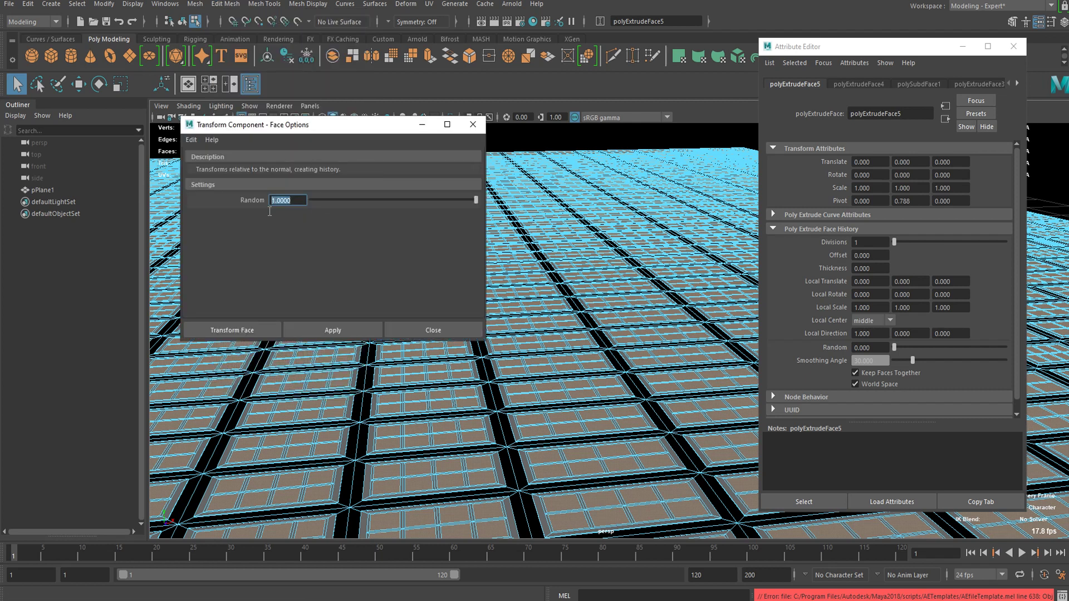
left_click(231, 330)
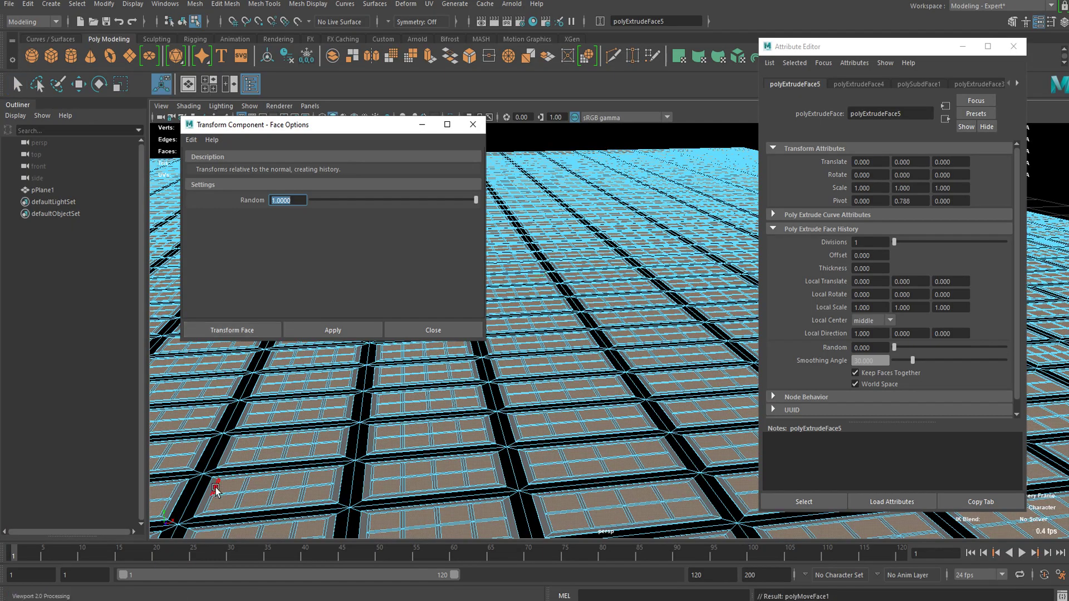
Step: Raise the plot faces into buildings of random height with a local Z translation of about 0.059
left_click_drag(535, 299, 471, 270, "alt")
right_click_drag(472, 270, 632, 279, "alt")
middle_click_drag(632, 279, 597, 258, "alt")
right_click_drag(596, 258, 608, 261, "alt")
middle_click_drag(607, 261, 618, 248, "alt")
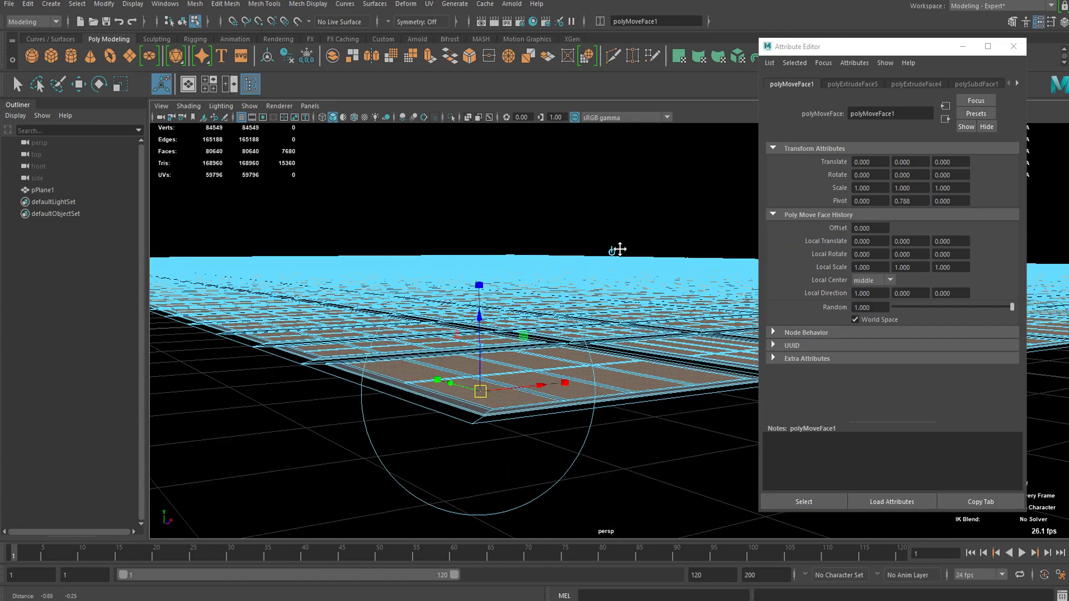
right_click_drag(618, 248, 569, 274, "alt")
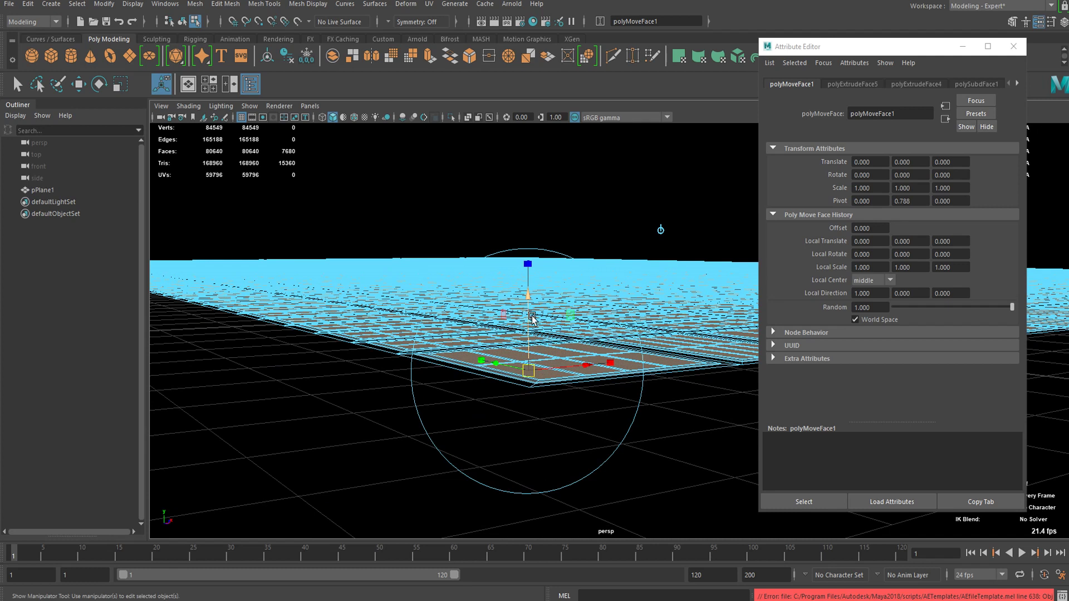
left_click_drag(526, 335, 530, 328)
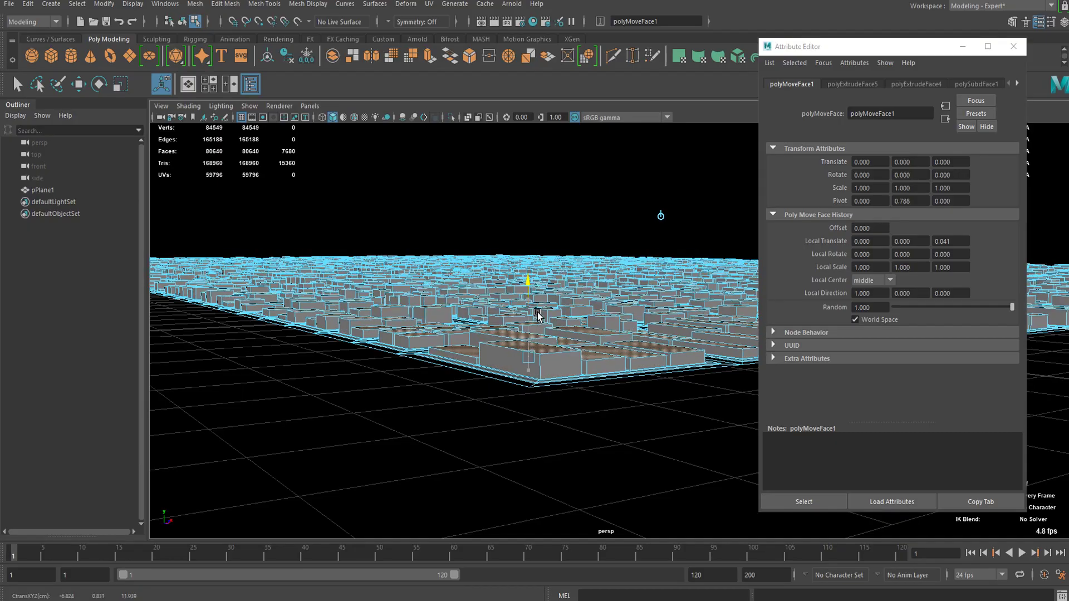
left_click_drag(537, 316, 540, 316)
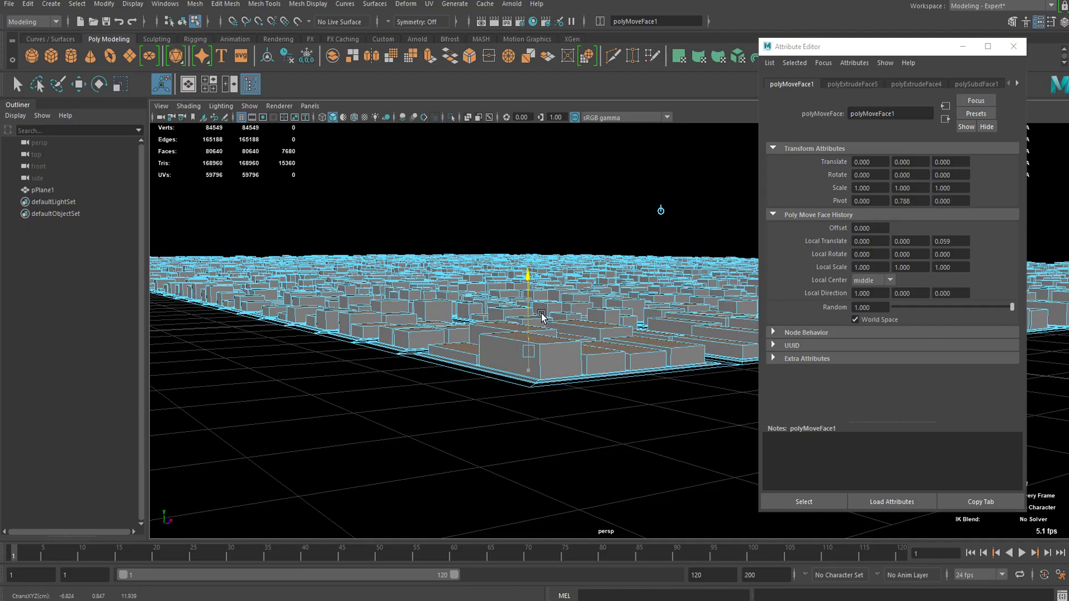
Step: Select the roof faces of all eight buildings in one block near the middle of the city
left_click_drag(686, 302, 577, 327, "alt")
right_click_drag(577, 327, 589, 371, "alt")
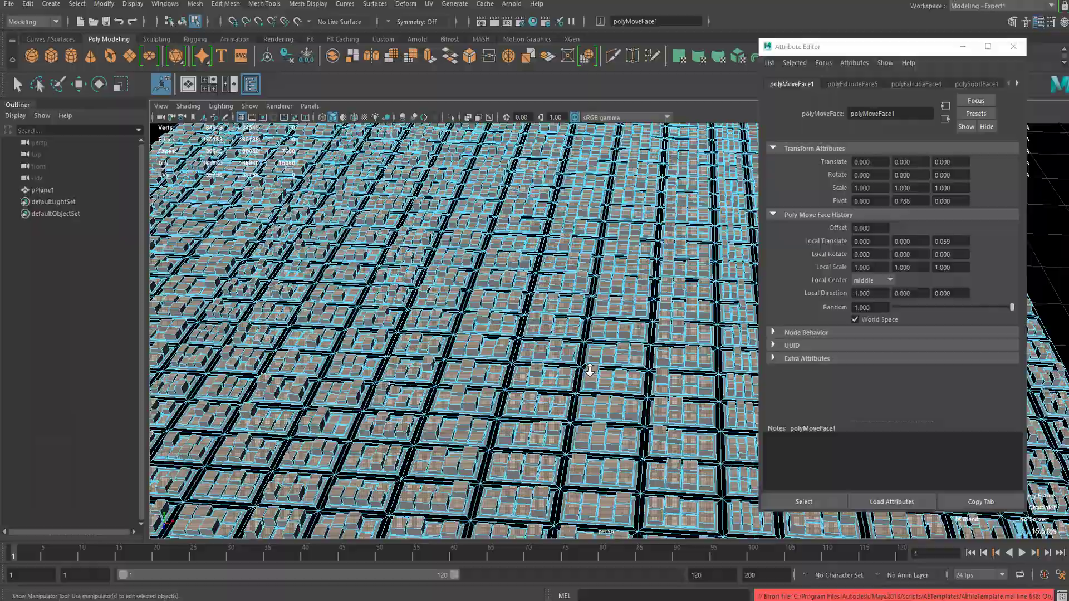
left_click_drag(589, 370, 351, 365, "alt")
middle_click_drag(351, 365, 565, 270, "alt")
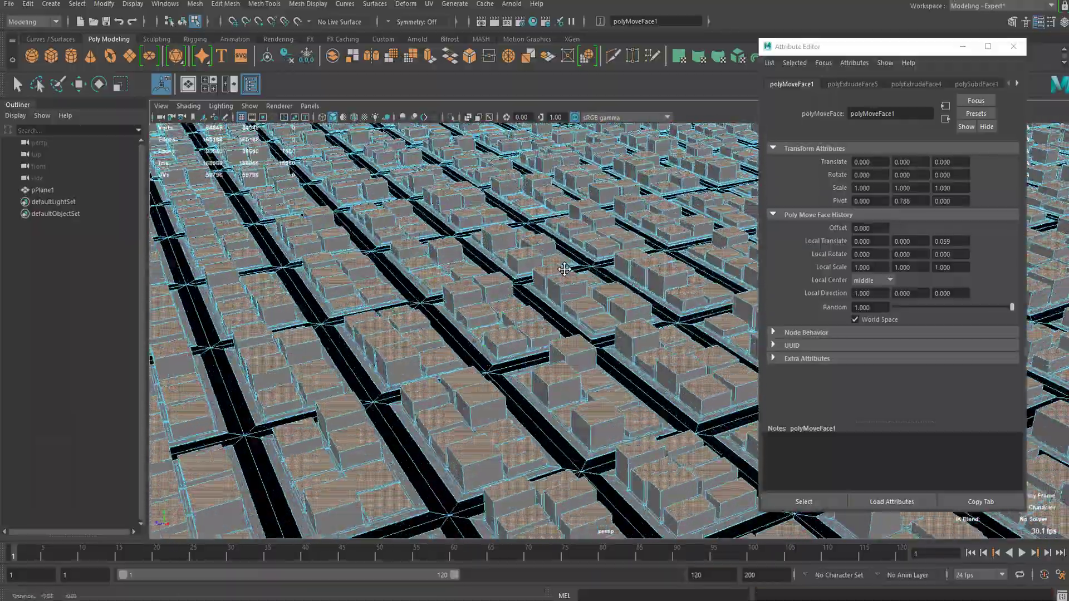
mouse_move(564, 269)
left_mouse_down("alt")
mouse_move(479, 275)
mouse_move(479, 339)
mouse_move(509, 352)
left_mouse_up("alt")
left_click(511, 299)
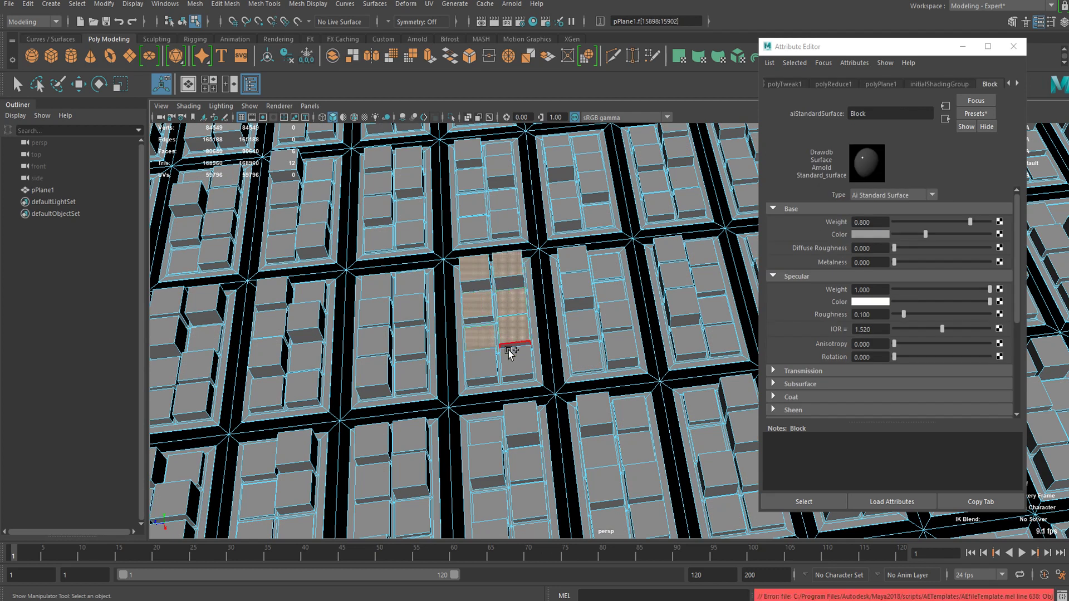
left_click(512, 357, "shift")
left_click(459, 374, "shift")
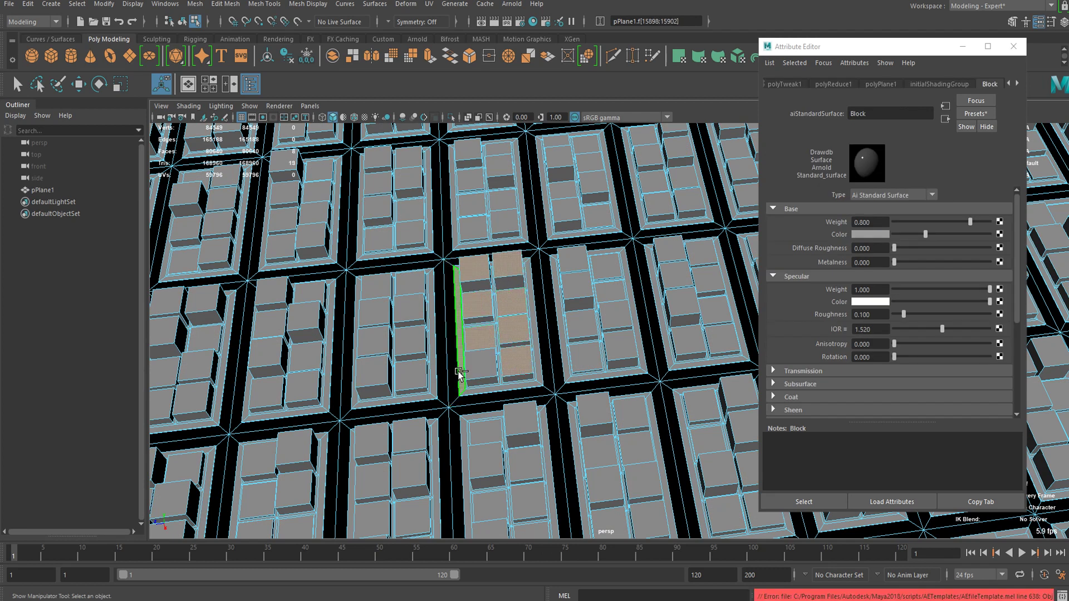
left_click(459, 372, "ctrl")
left_click(474, 367, "shift")
Step: Add building roof faces from the surrounding blocks to the selection to form a downtown cluster
left_click(410, 373, "shift")
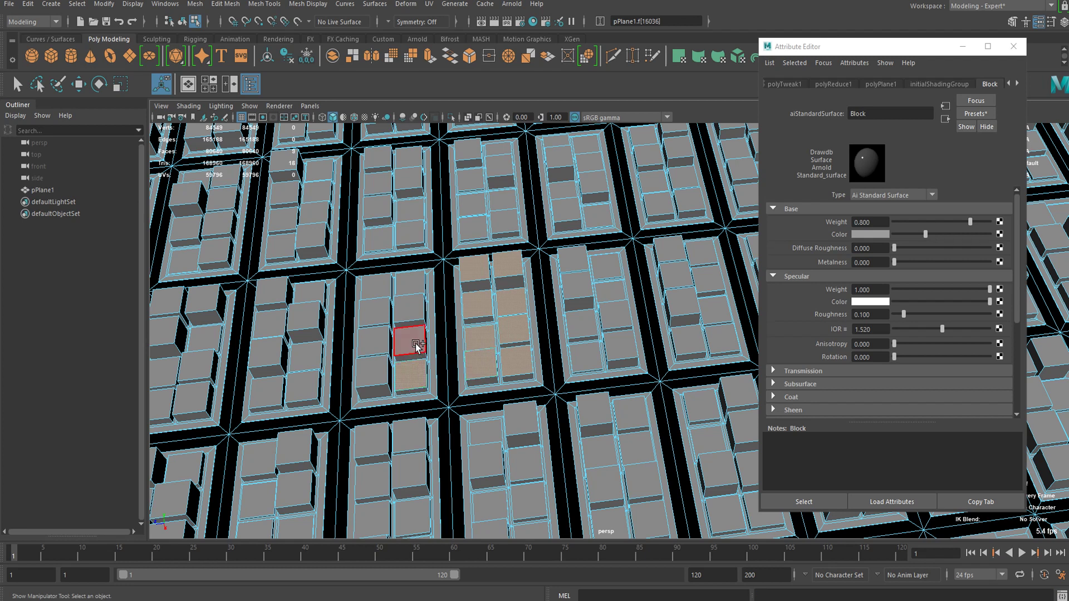
mouse_move(417, 346)
left_mouse_down("shift")
mouse_move(410, 289)
mouse_move(377, 301)
mouse_move(387, 350)
mouse_move(375, 372)
mouse_move(383, 247)
mouse_move(408, 208)
mouse_move(411, 234)
mouse_move(472, 203)
mouse_move(472, 228)
mouse_move(503, 202)
mouse_move(555, 219)
mouse_move(583, 210)
left_mouse_up("shift")
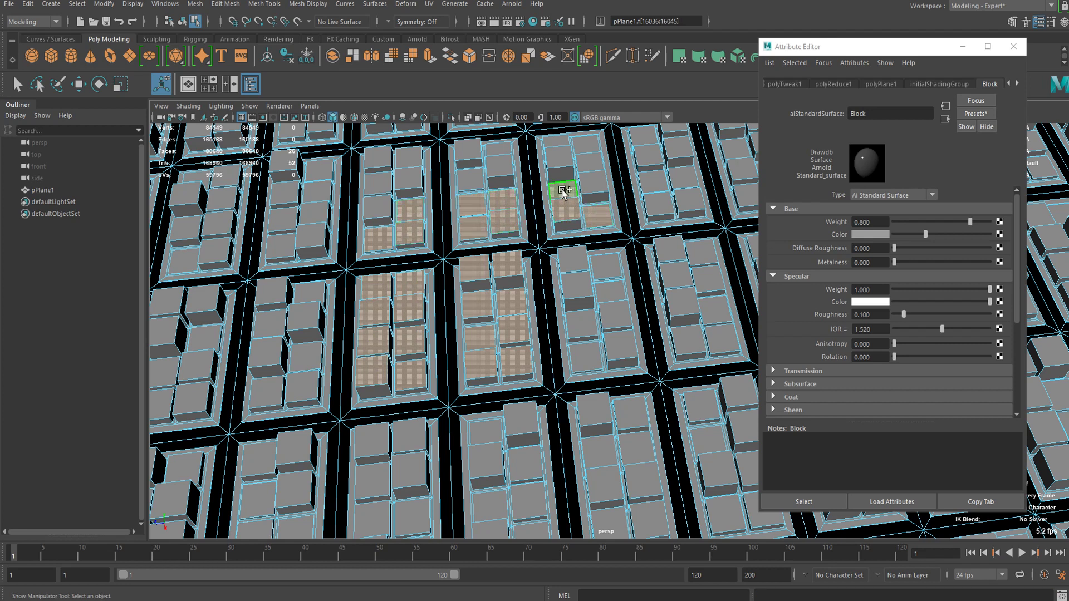
left_click(606, 265, "shift")
left_click(577, 278, "shift")
left_click(572, 260, "shift")
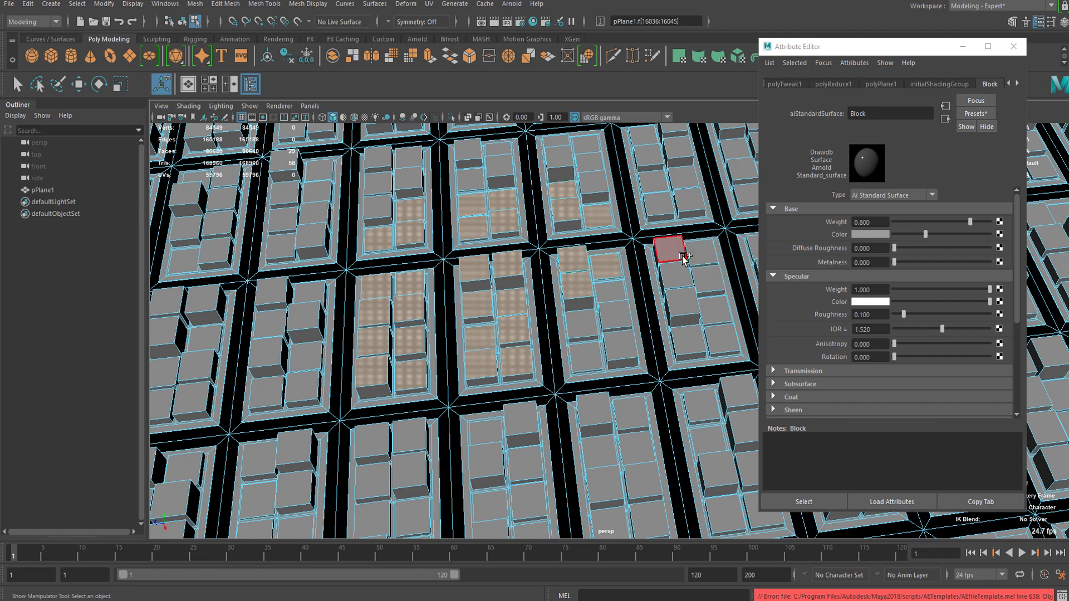
left_click_drag(684, 258, 683, 270, "shift")
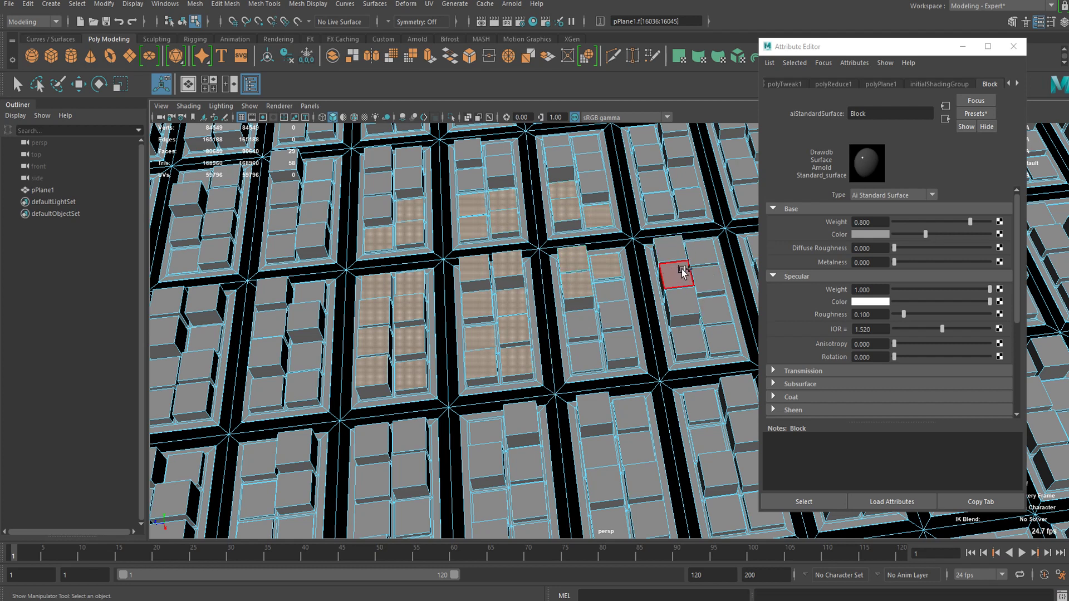
left_click(649, 185, "shift")
left_click(306, 234, "shift")
left_click(313, 214, "shift")
middle_click_drag(346, 333, 373, 314, "alt")
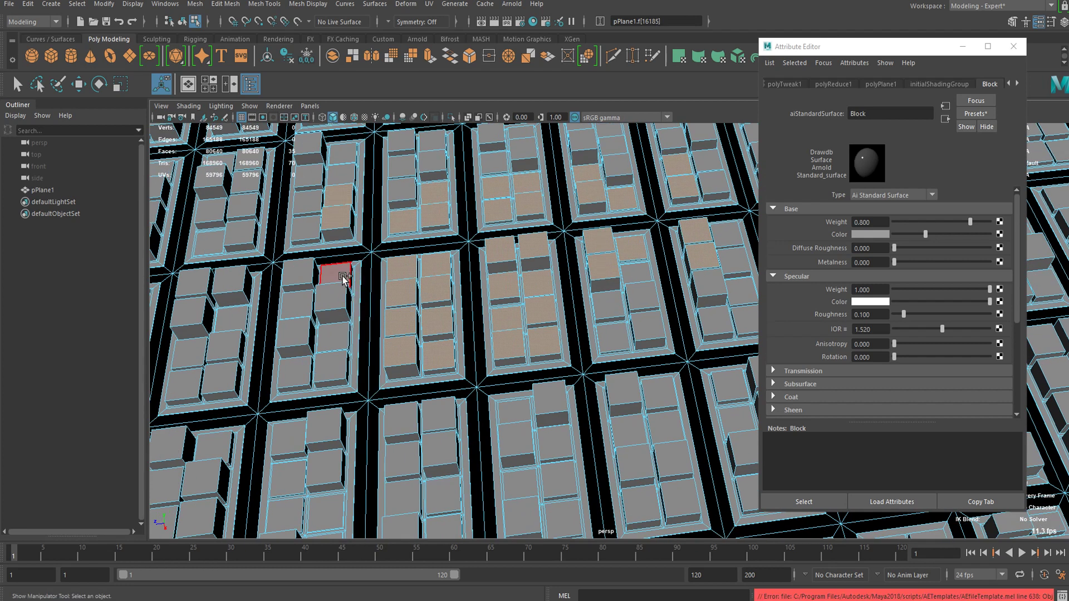
left_click(342, 278, "shift")
left_click(336, 296, "shift")
Step: Apply Transform Component with Random 1 to the selected downtown roof faces
left_click_drag(494, 339, 532, 313, "alt")
scroll(572, 316, "down", 5)
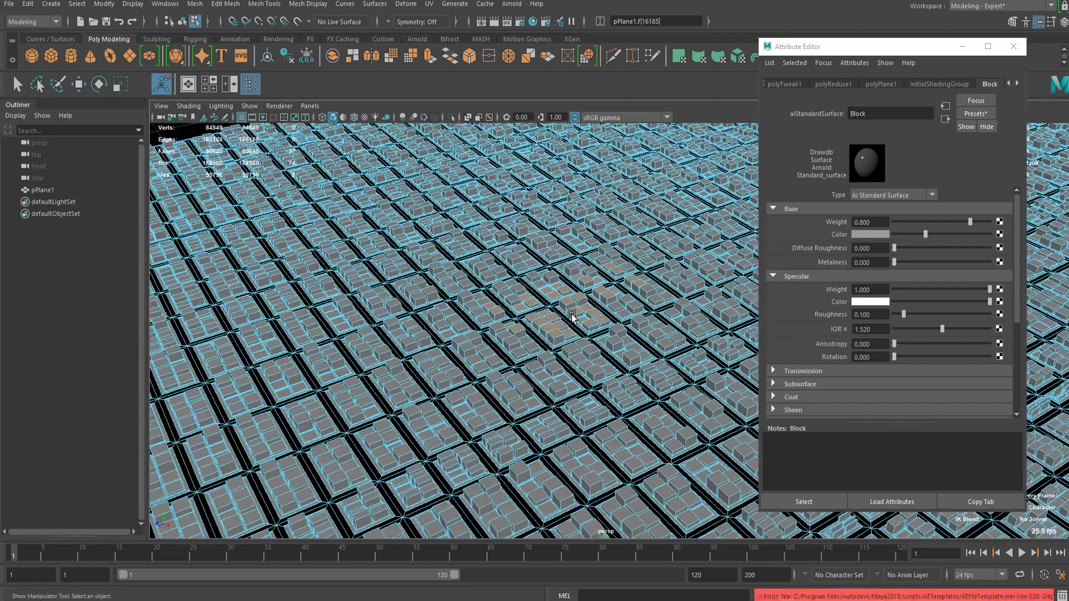
scroll(572, 317, "up", 4)
left_click_drag(512, 369, 470, 201, "alt")
scroll(450, 318, "down", 3)
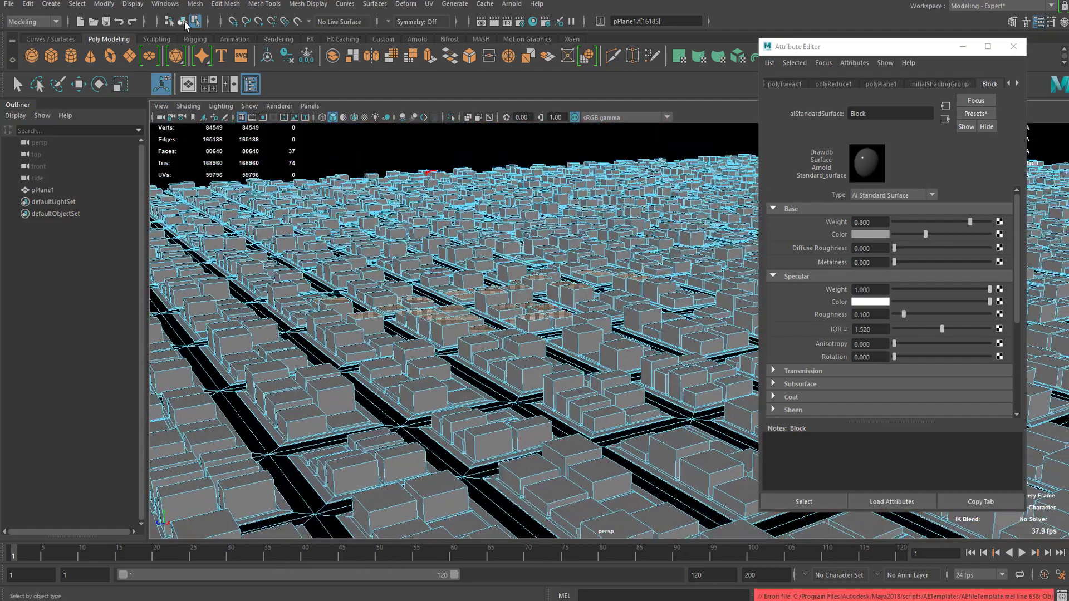
left_click(225, 4)
left_click(257, 152)
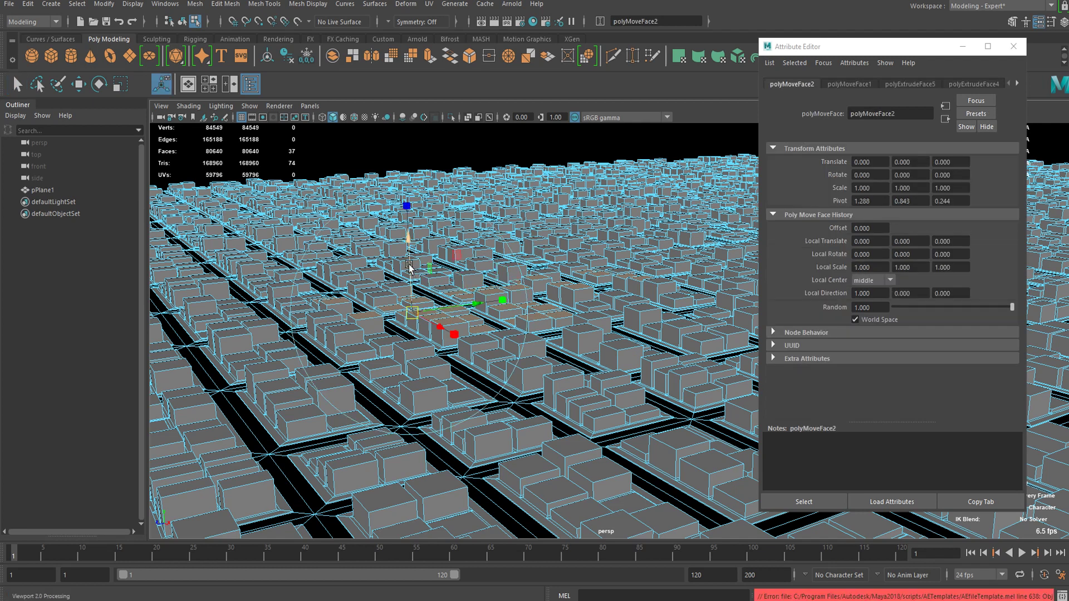
Step: Raise the downtown roofs into randomly tall towers, about 0.318 in local Z, and deselect the mesh in object mode
left_click_drag(410, 264, 412, 251)
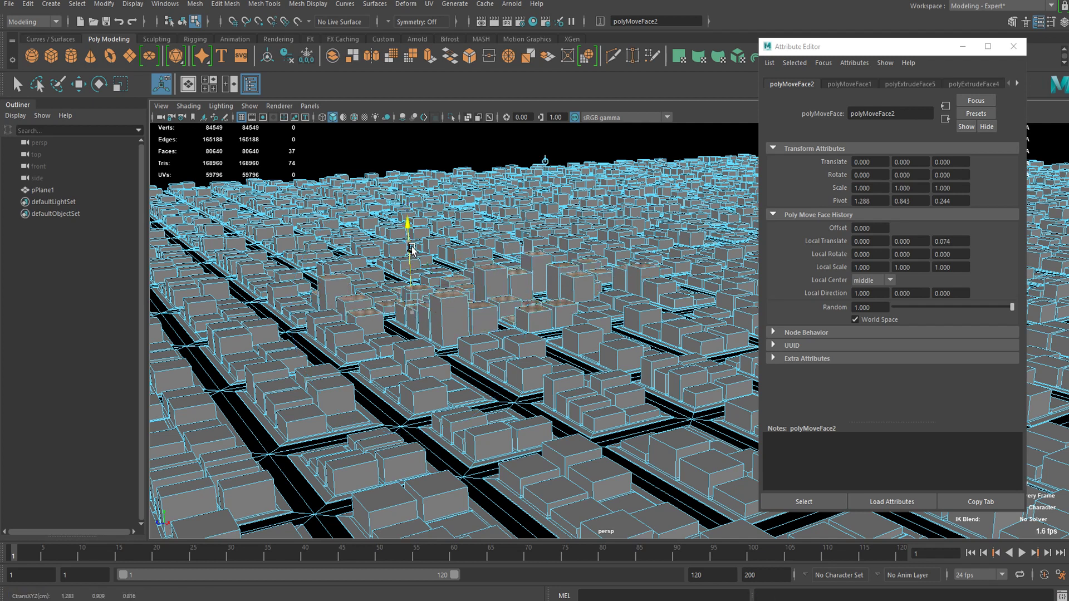
left_click_drag(412, 246, 418, 201)
scroll(537, 245, "down", 4)
right_click_drag(556, 302, 616, 205)
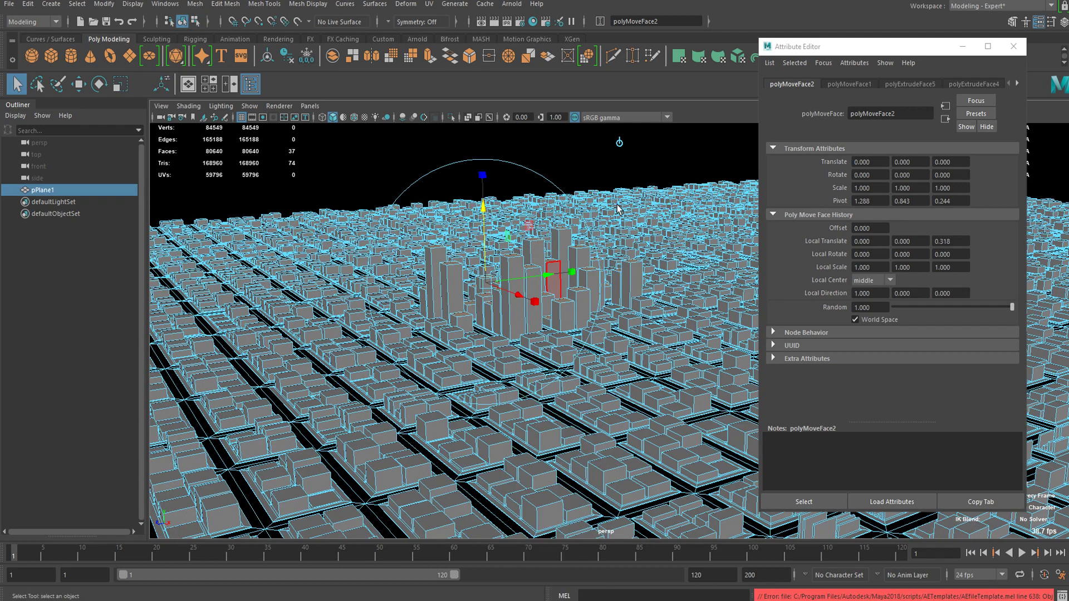
left_click(618, 172)
Step: Examine the tower cluster and the surrounding city blocks from several angles and distances
left_click_drag(622, 239, 620, 285, "alt")
left_click_drag(408, 144, 435, 216, "alt")
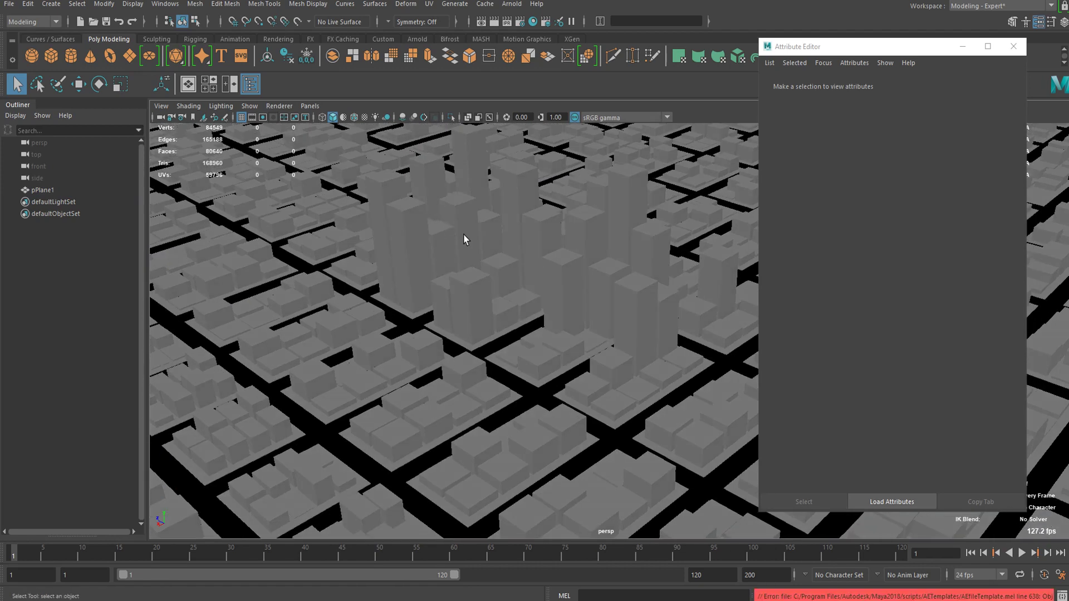
scroll(496, 256, "down", 6)
right_click_drag(507, 262, 609, 256, "alt")
middle_click_drag(609, 256, 515, 321, "alt")
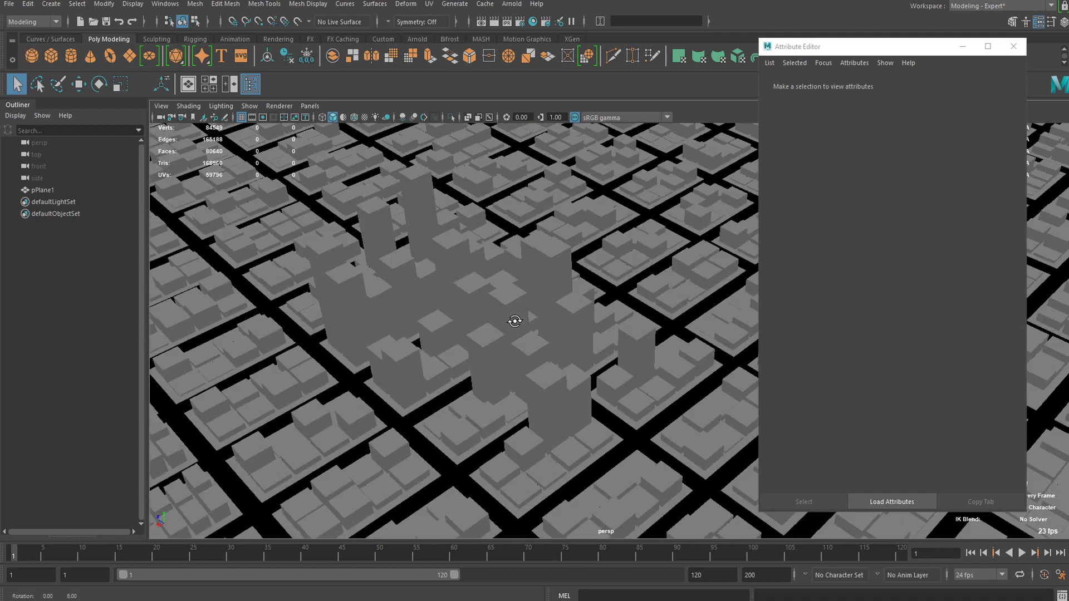
left_click_drag(514, 321, 494, 329, "alt")
middle_click_drag(493, 330, 436, 306, "alt")
right_click_drag(435, 306, 529, 303, "alt")
middle_click_drag(529, 303, 537, 326, "alt")
scroll(506, 270, "down", 3)
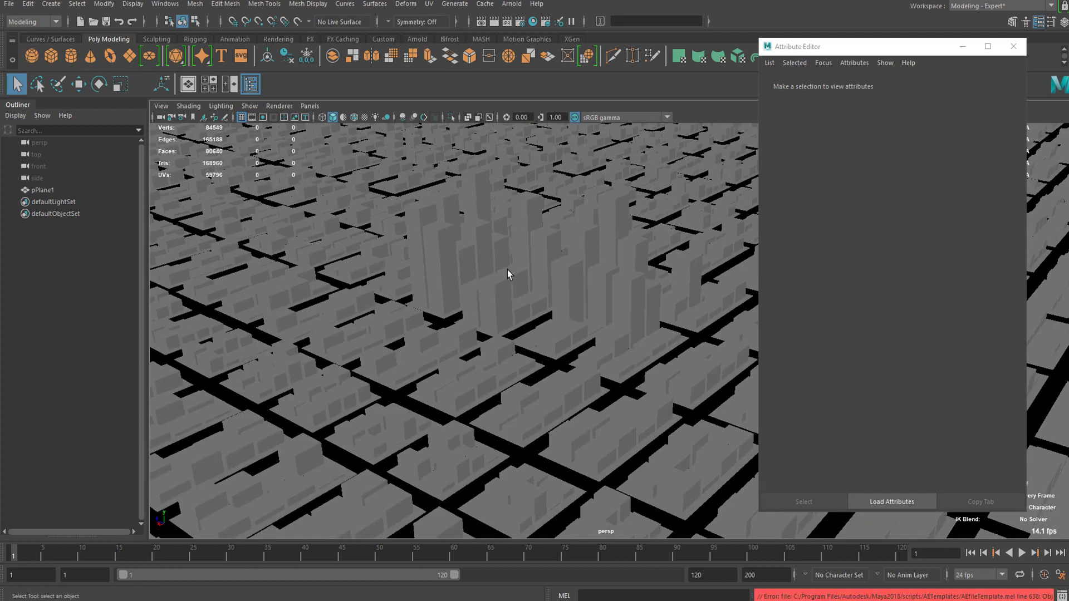
left_click_drag(507, 269, 513, 301, "alt")
left_click_drag(617, 273, 566, 258, "alt")
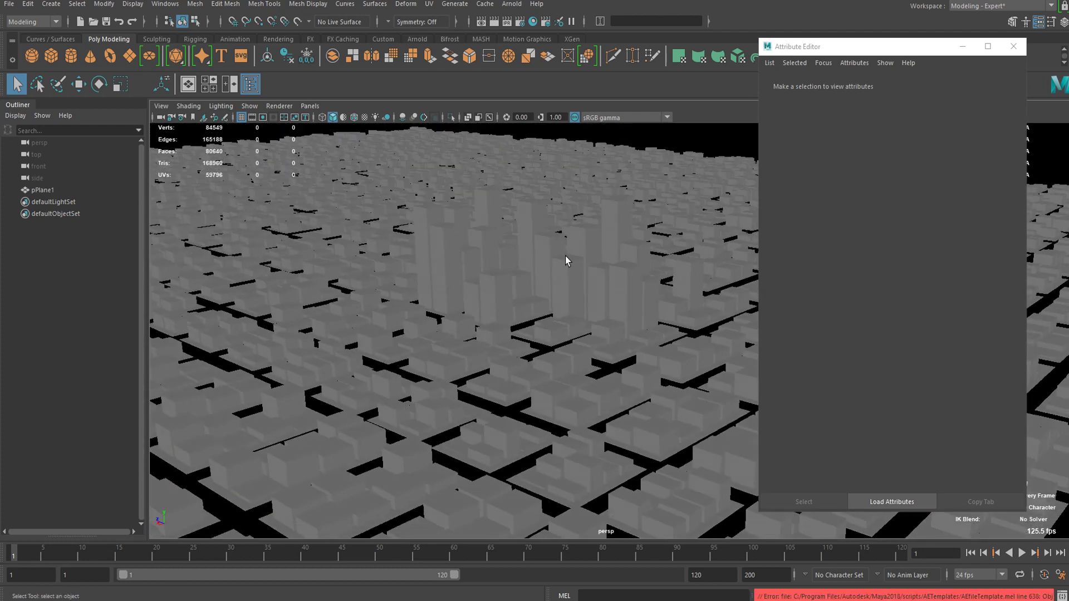
left_click_drag(551, 255, 462, 353, "alt")
scroll(495, 356, "up", 5)
middle_click_drag(463, 353, 534, 328, "alt")
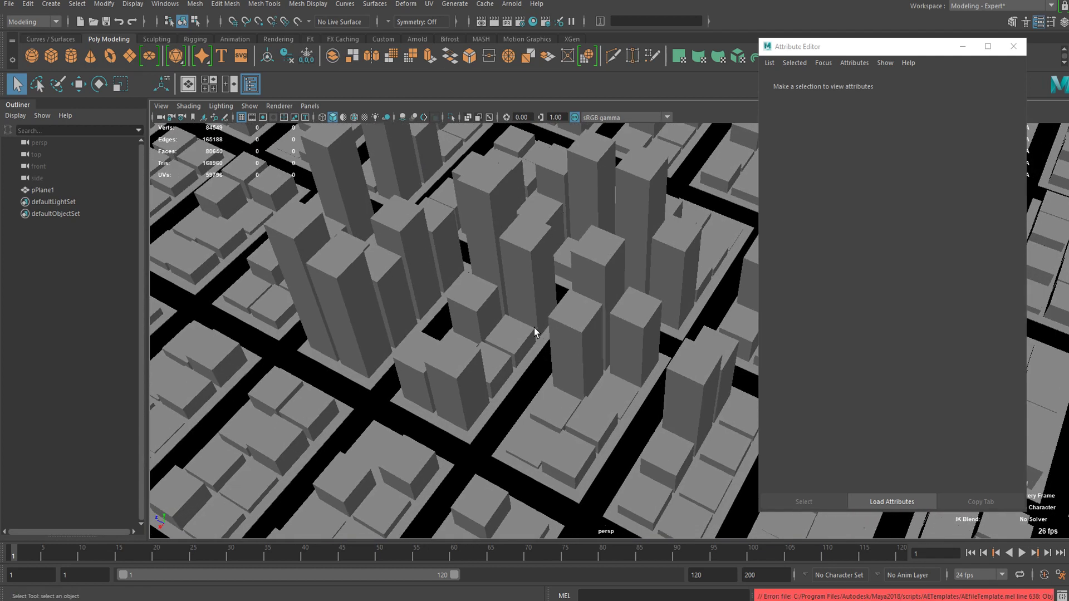
right_click_drag(518, 293, 380, 342, "alt")
left_click_drag(381, 345, 421, 348, "alt")
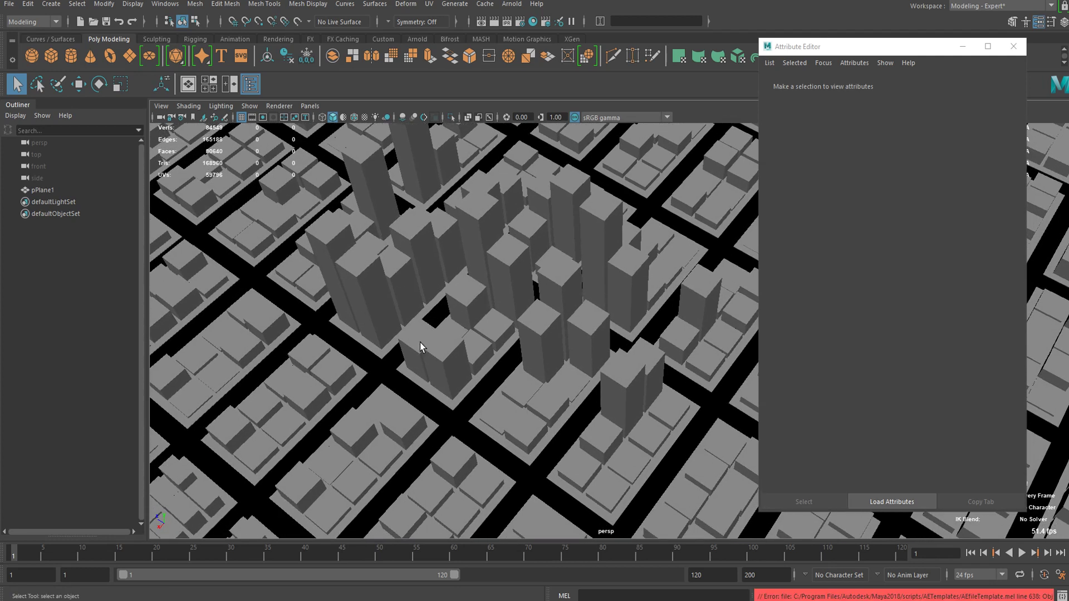